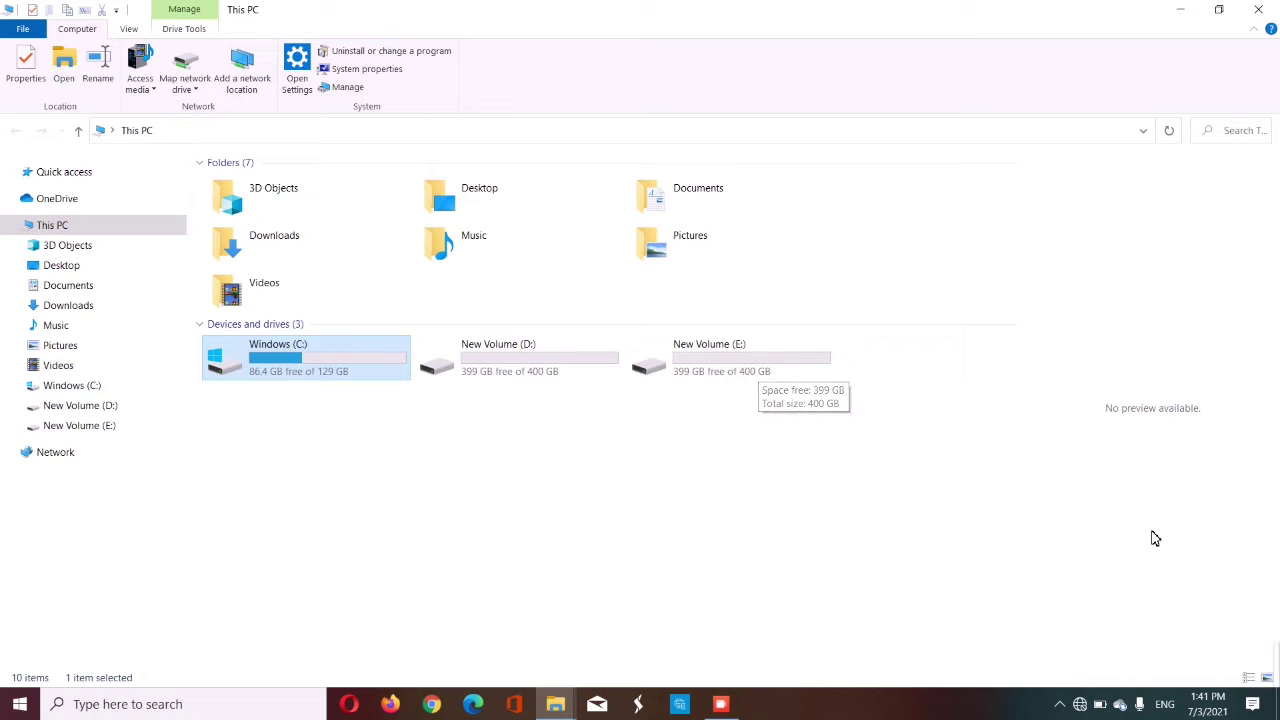
mouse_move(1212, 680)
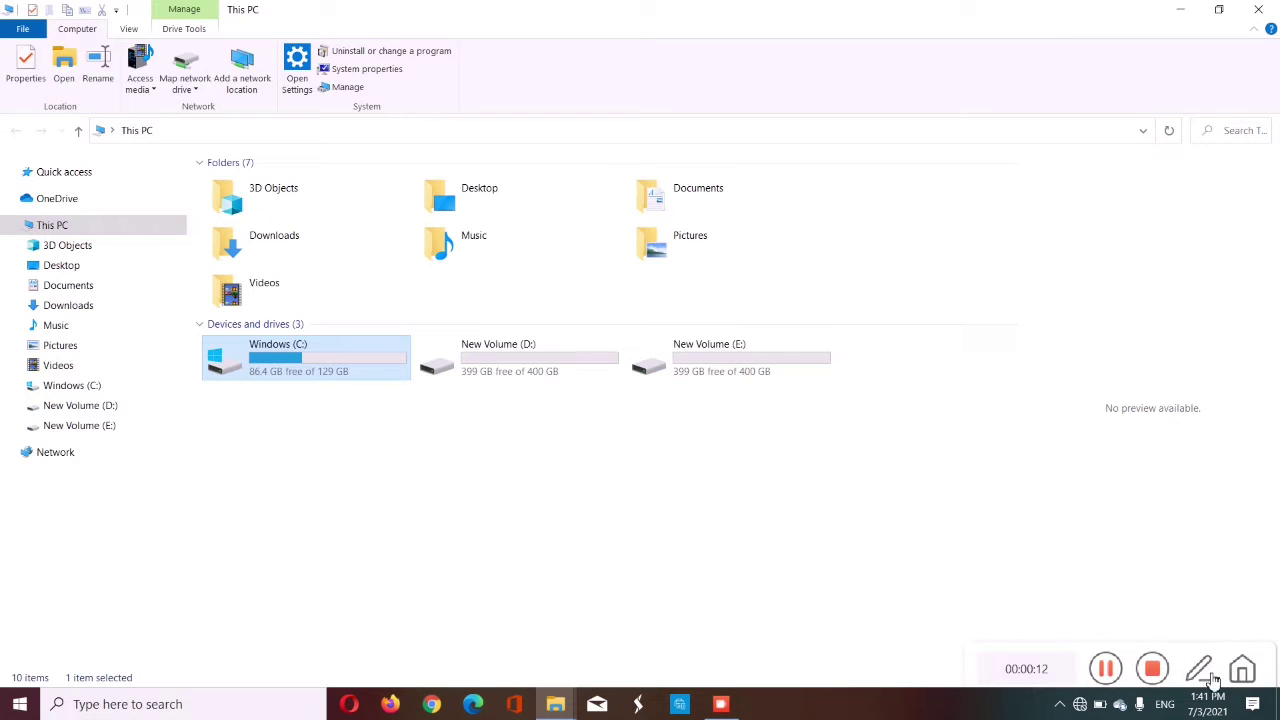
click(1152, 668)
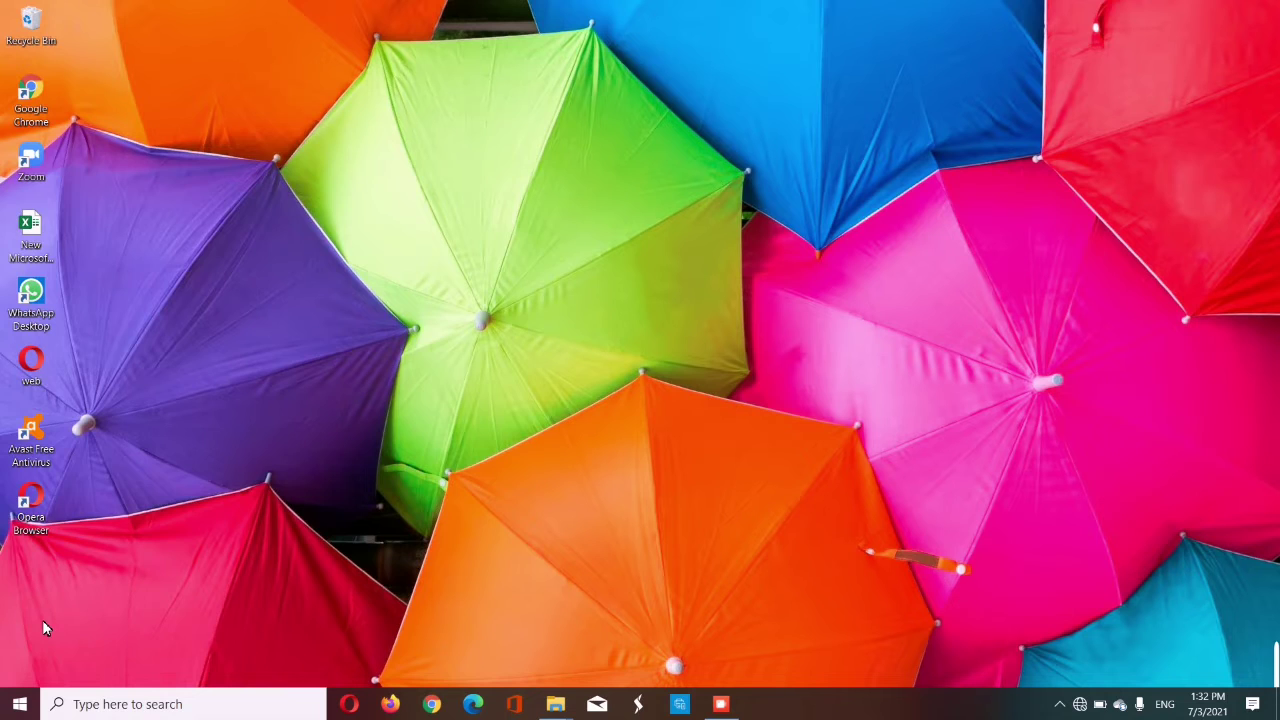
Open the Windows Temp folder by running "temp" from the Run dialog
key(super)
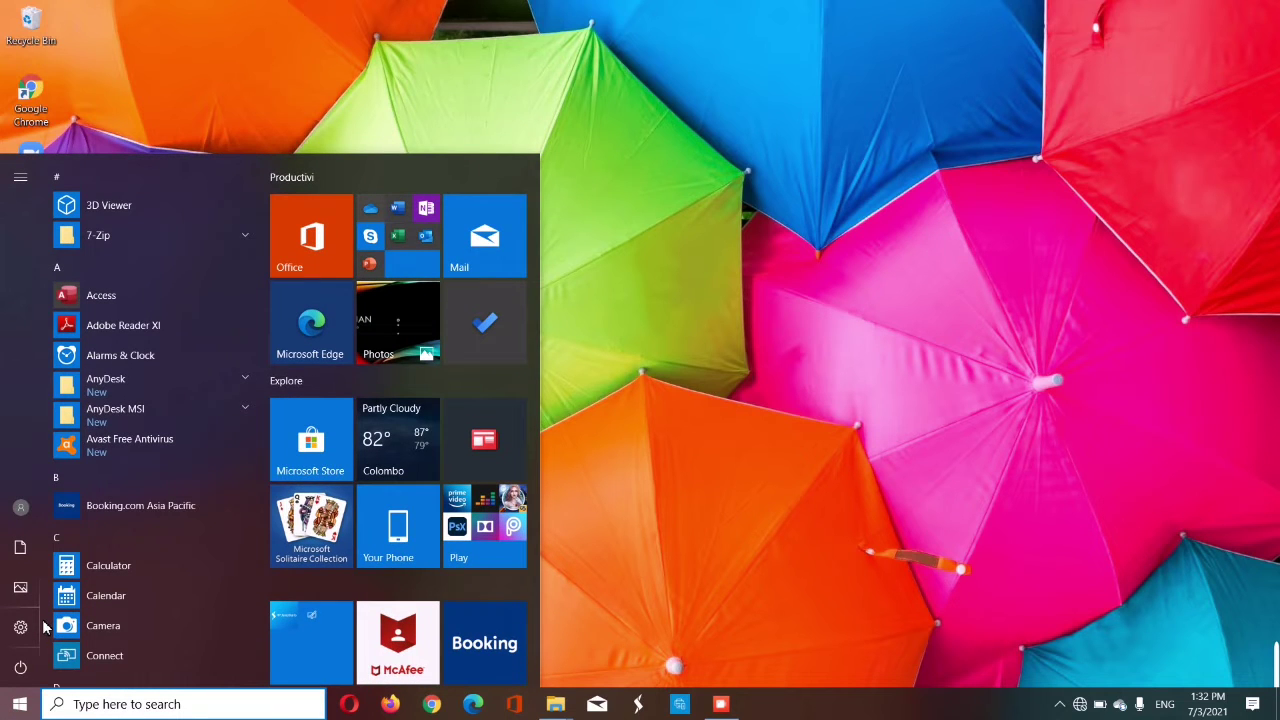
text(run)
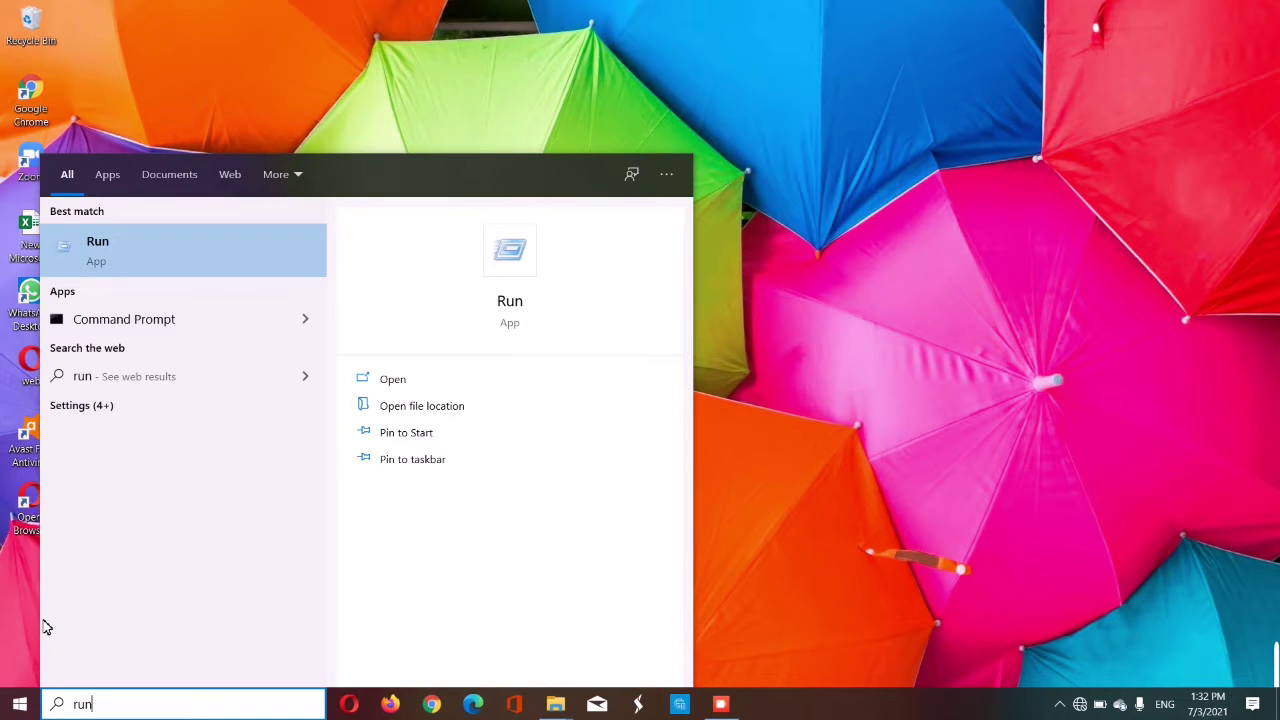
click(168, 241)
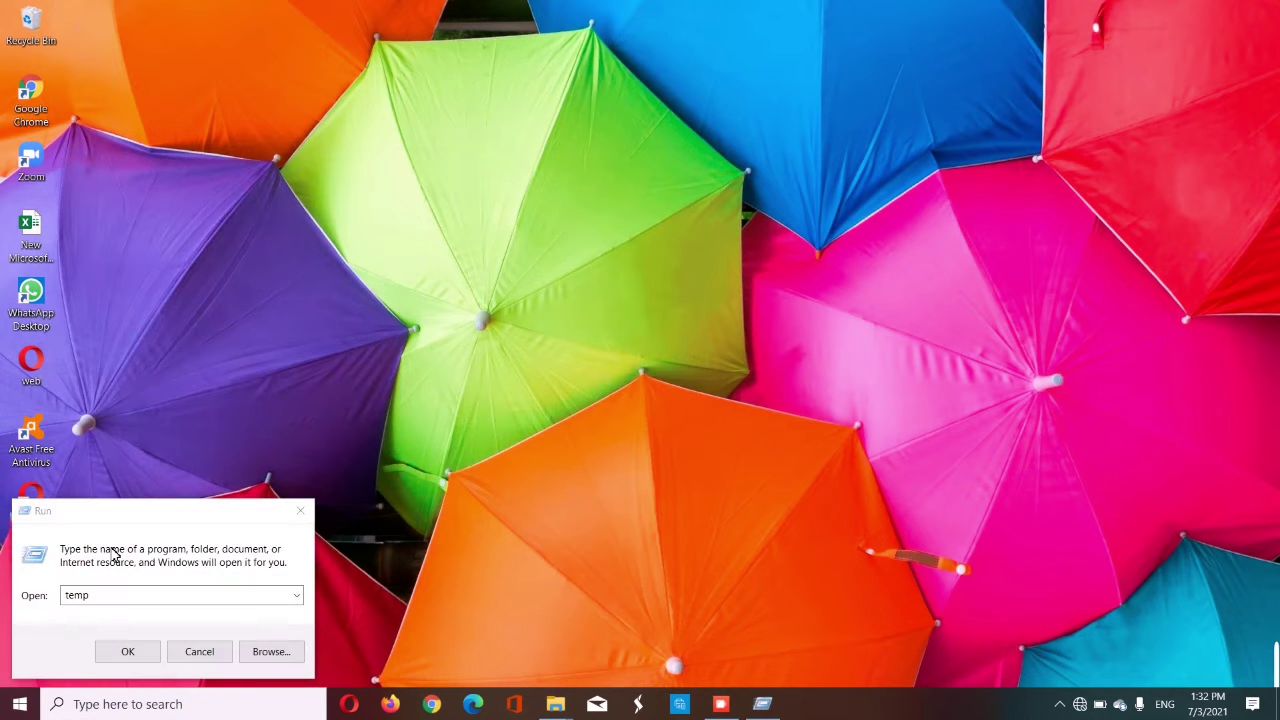
click(121, 651)
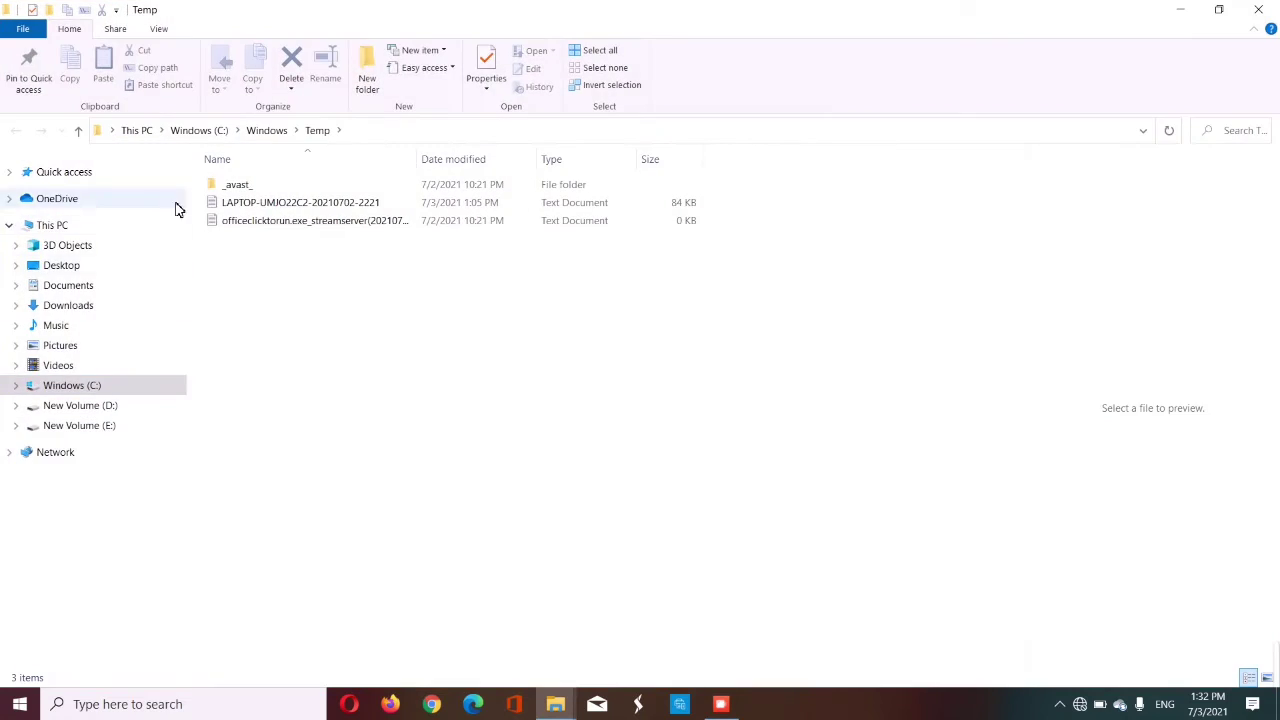
Try to delete all items in the Windows Temp folder, retrying the in-use _avast_ folder before dismissing the prompt
drag(197, 173, 478, 290)
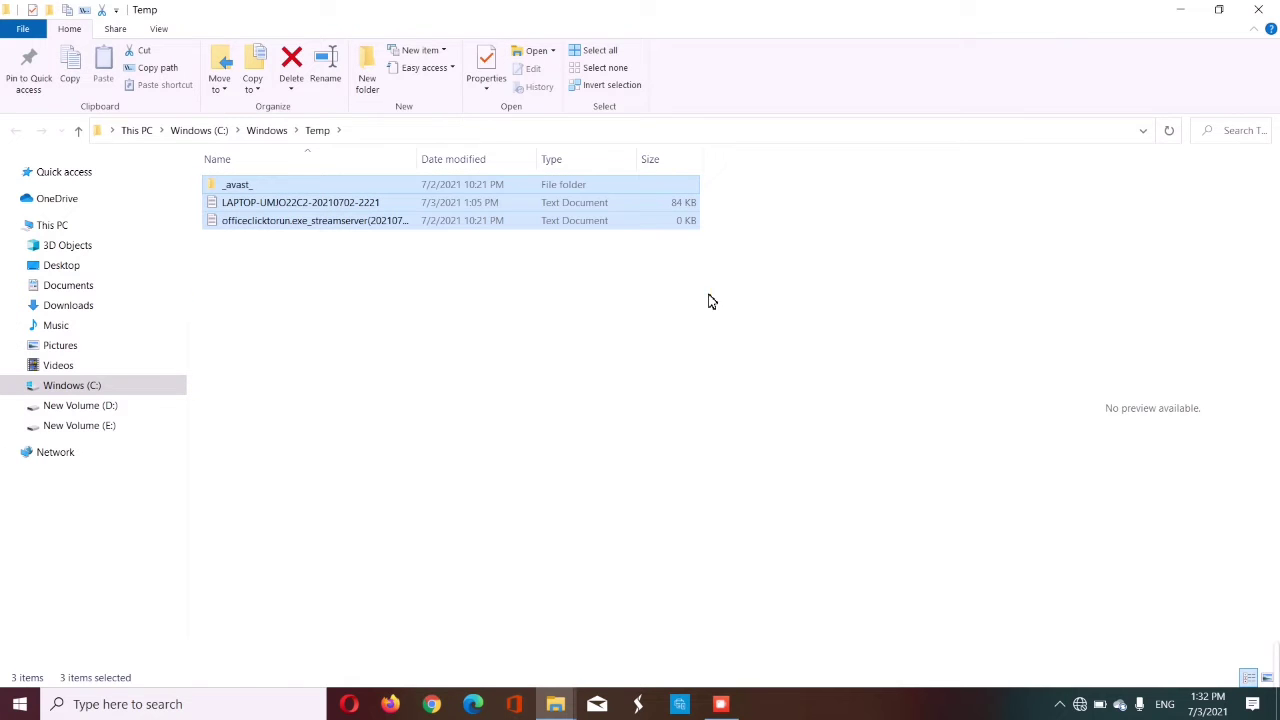
right_click(405, 194)
click(485, 388)
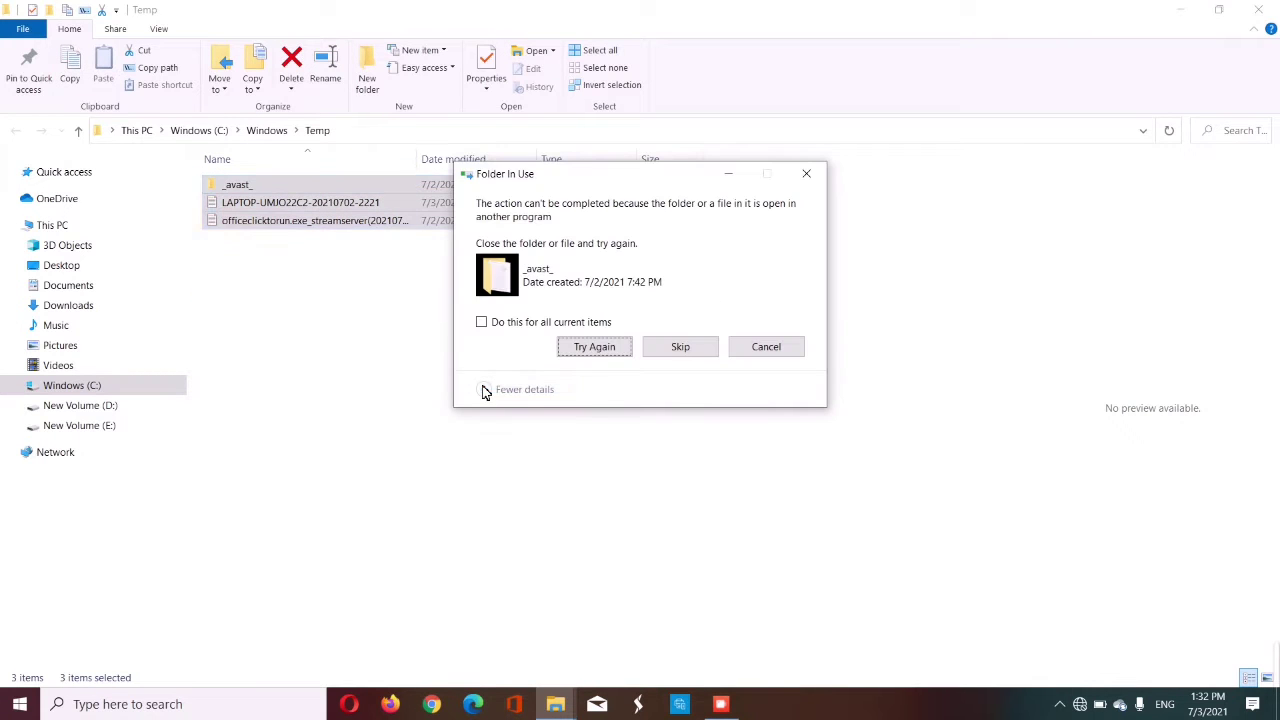
click(573, 346)
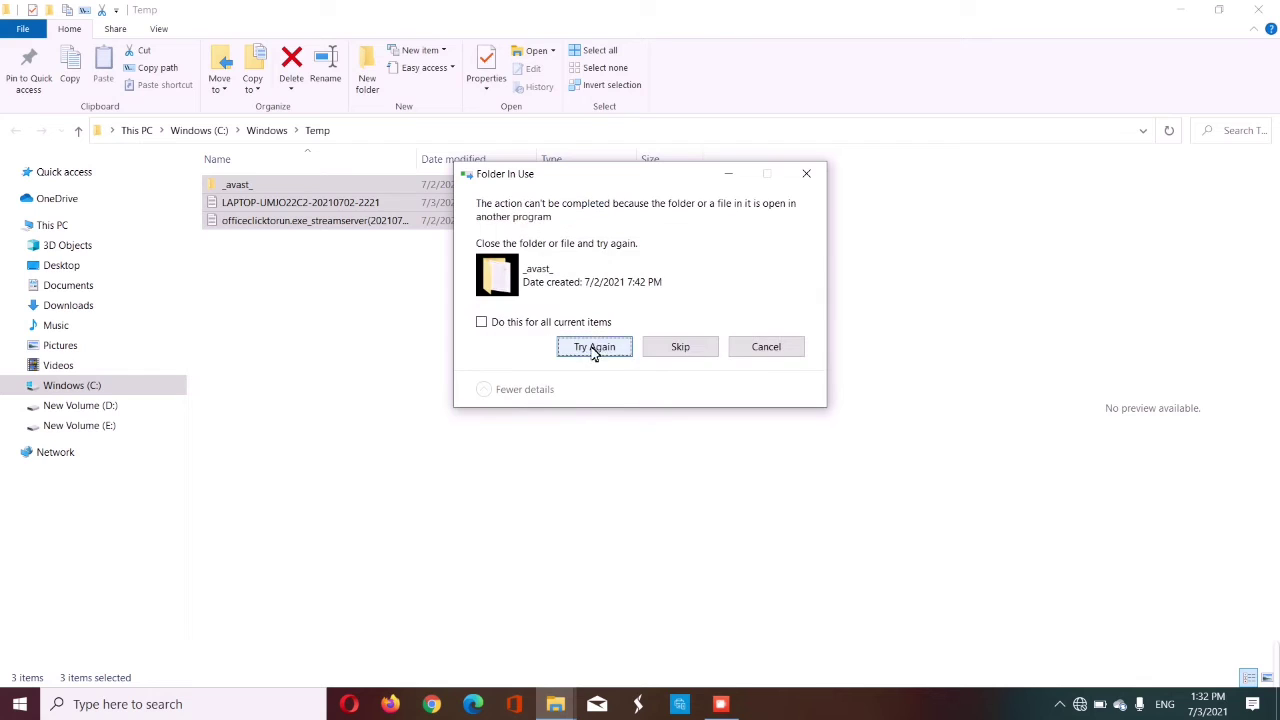
click(594, 350)
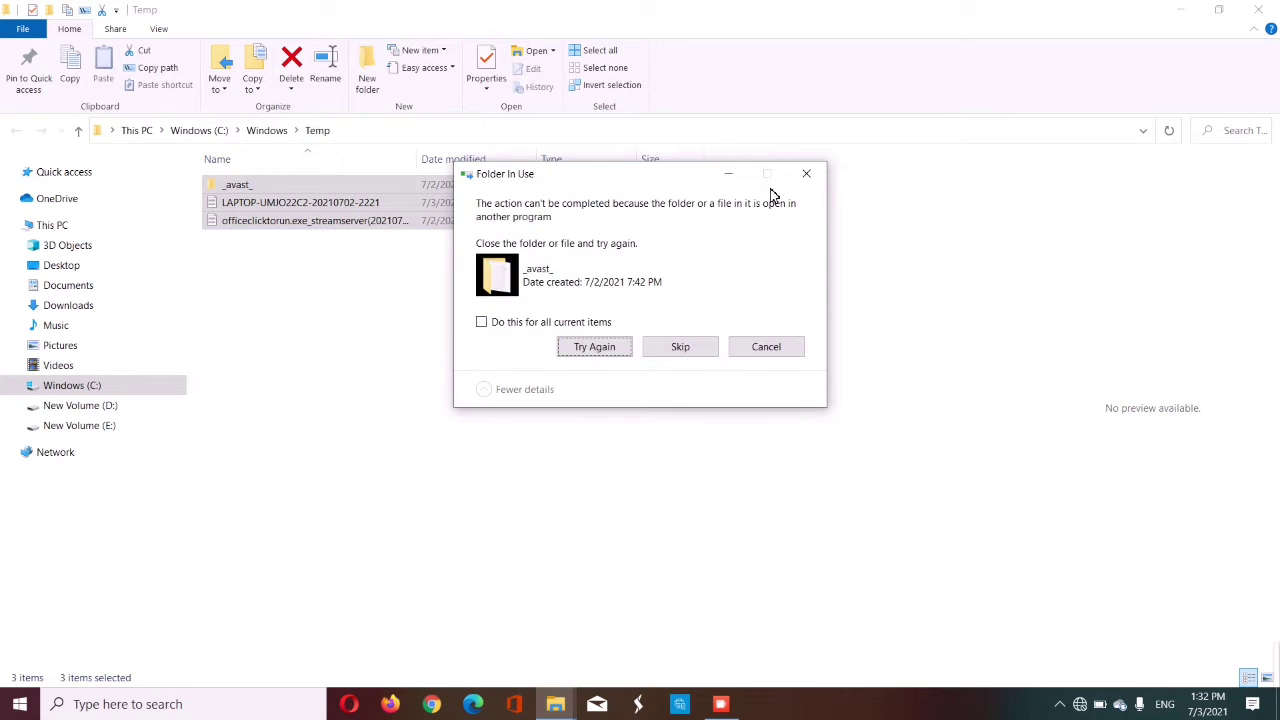
click(806, 173)
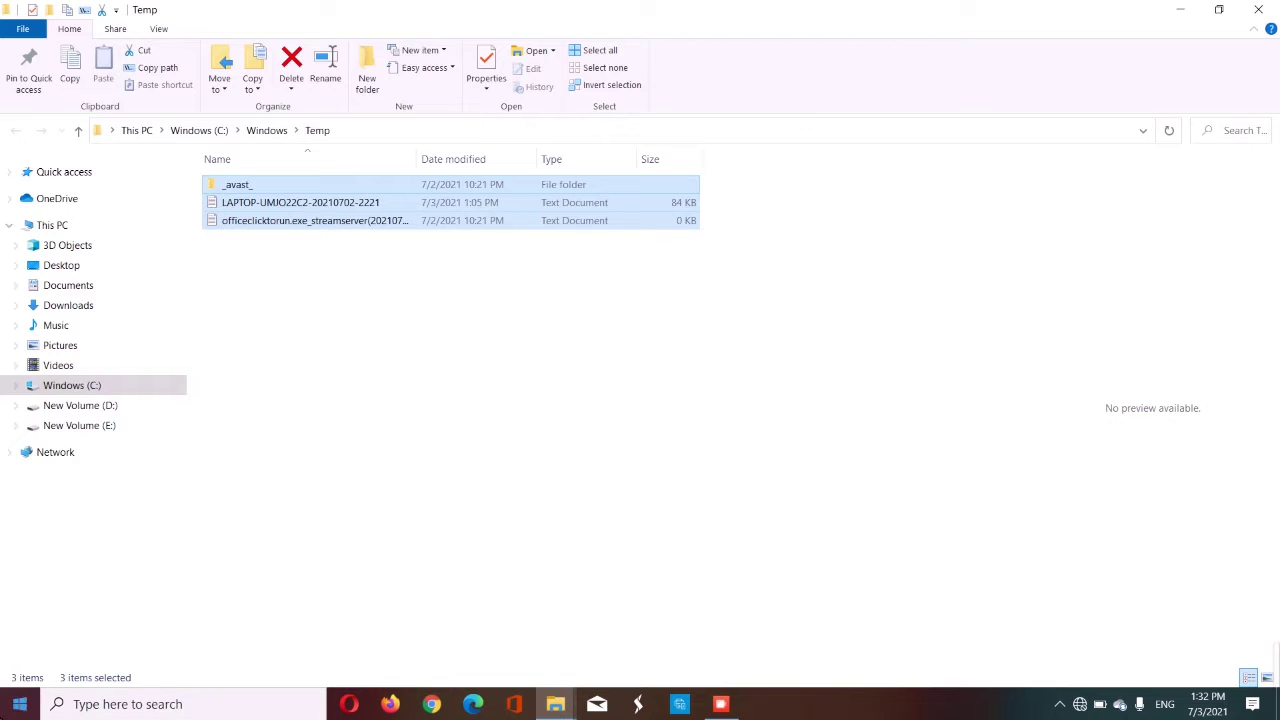
Open the user's AppData Local Temp folder by running "%temp%" from the Run dialog
key(super)
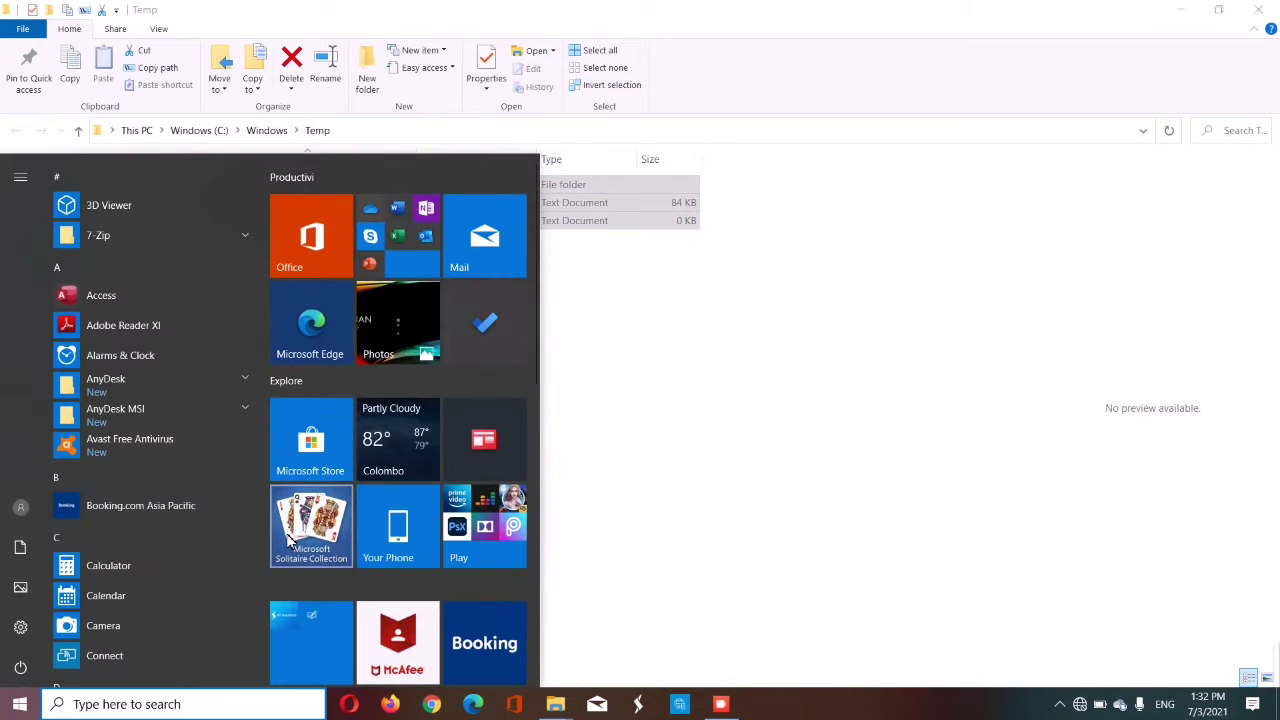
text(run)
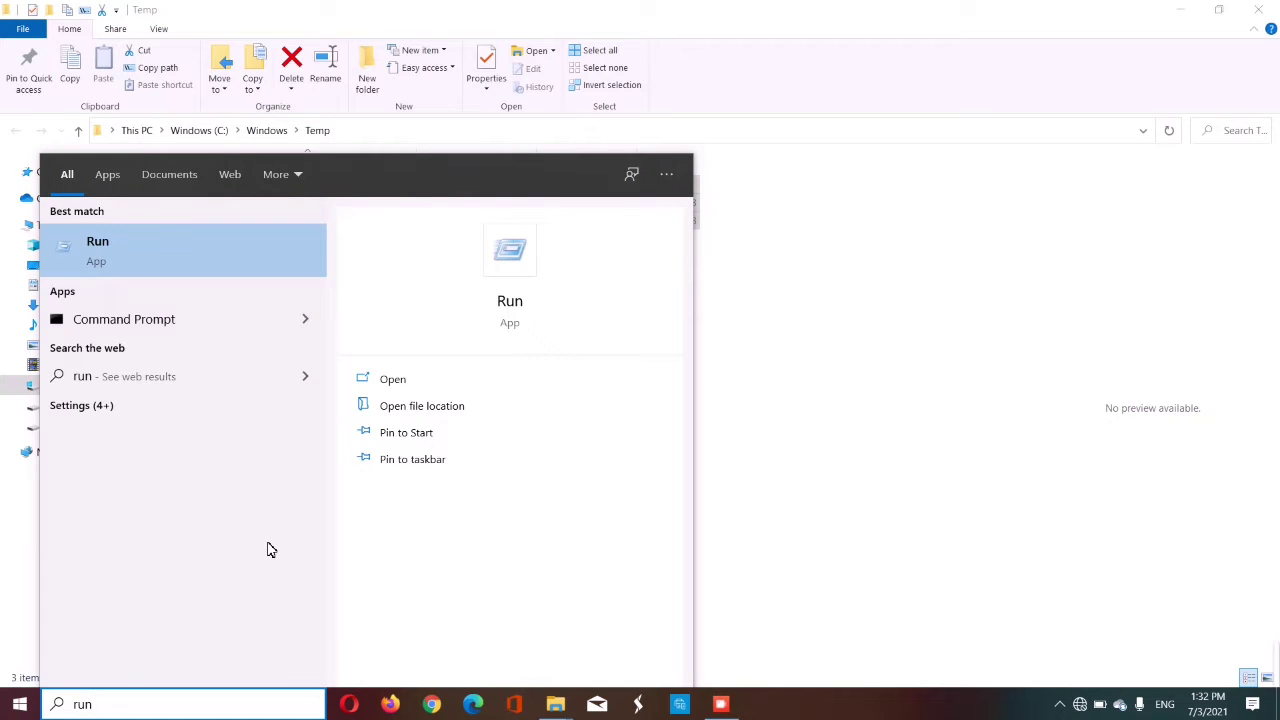
key(Return)
key(BackSpace)
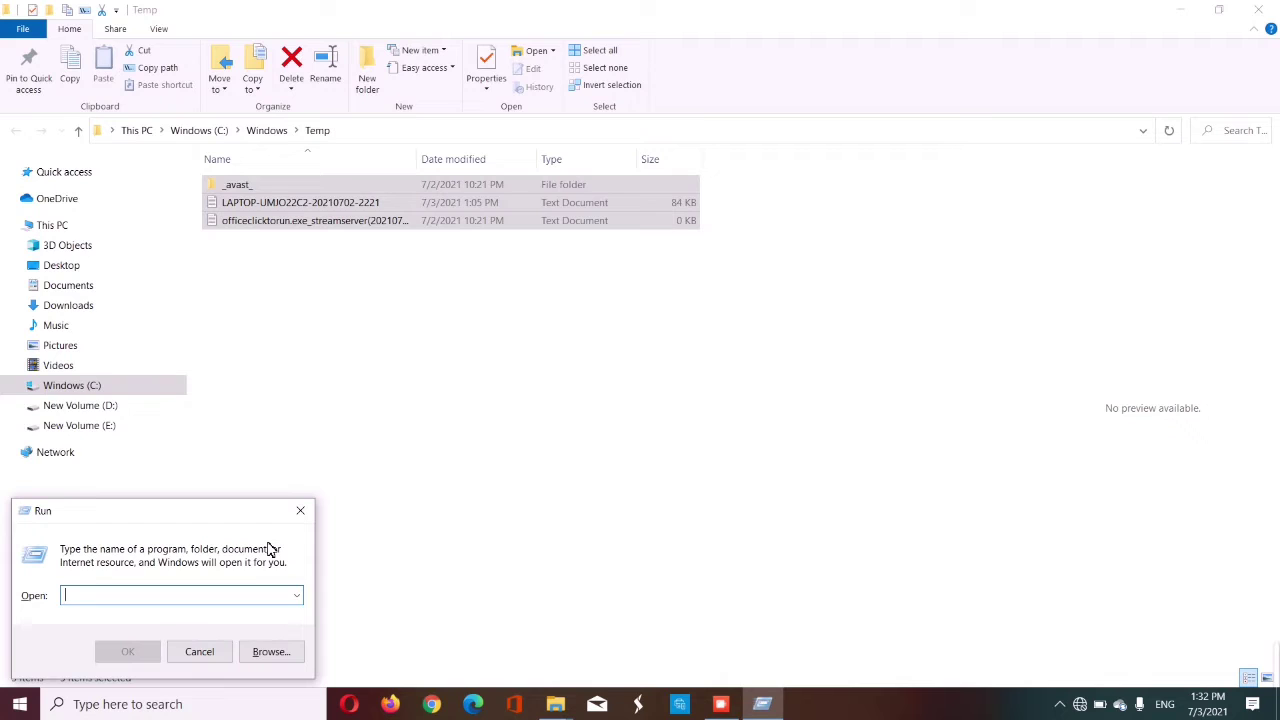
text(%)
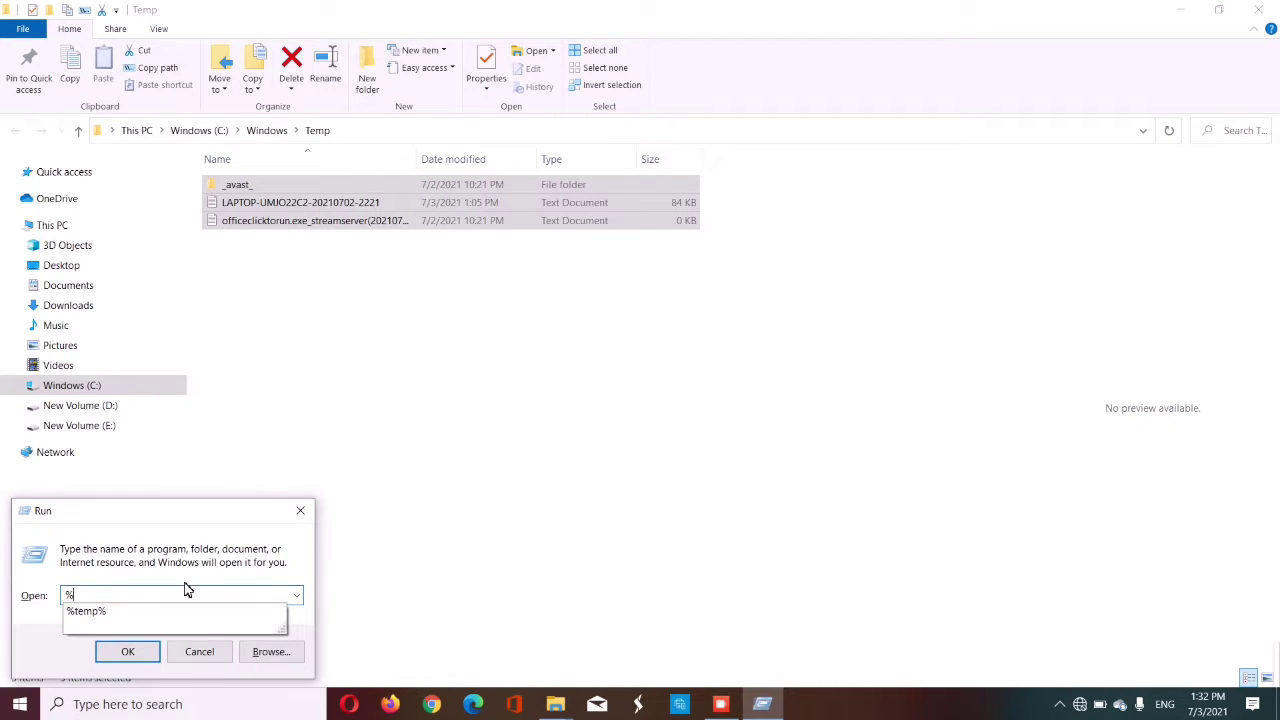
click(143, 648)
click(130, 650)
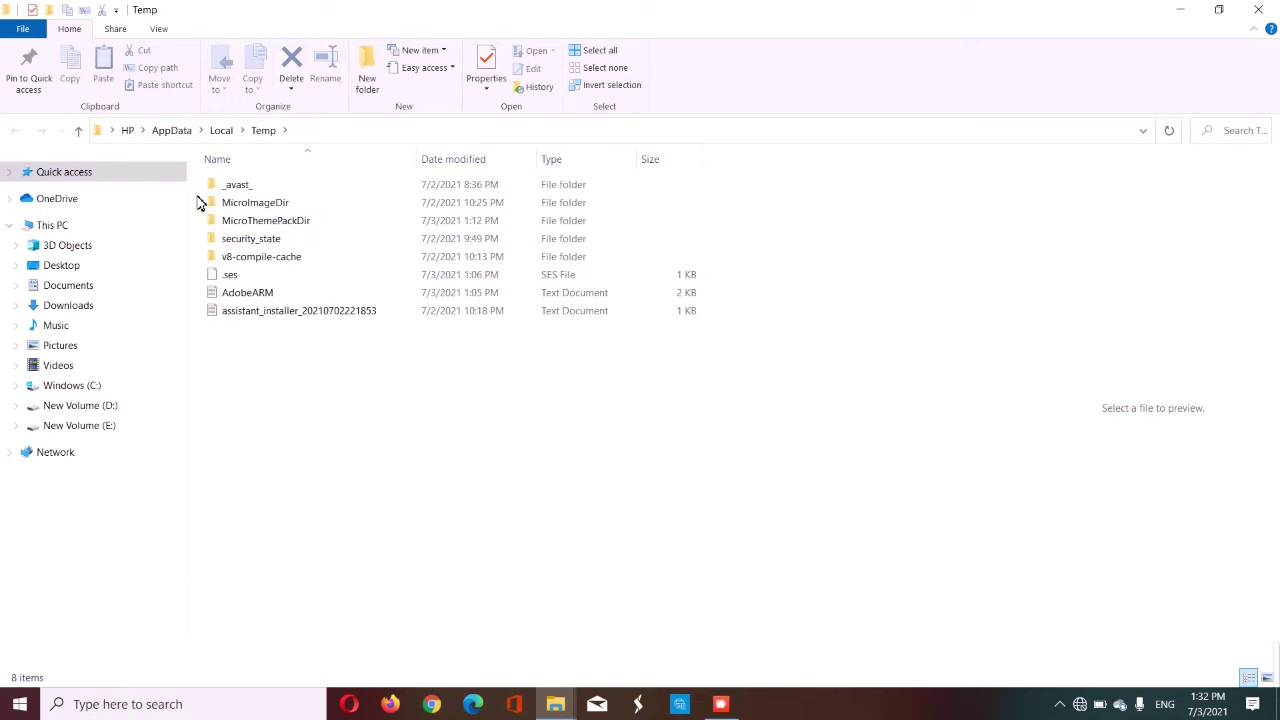
Delete all files and folders in the user's local Temp folder, and close both Temp windows
drag(198, 190, 794, 531)
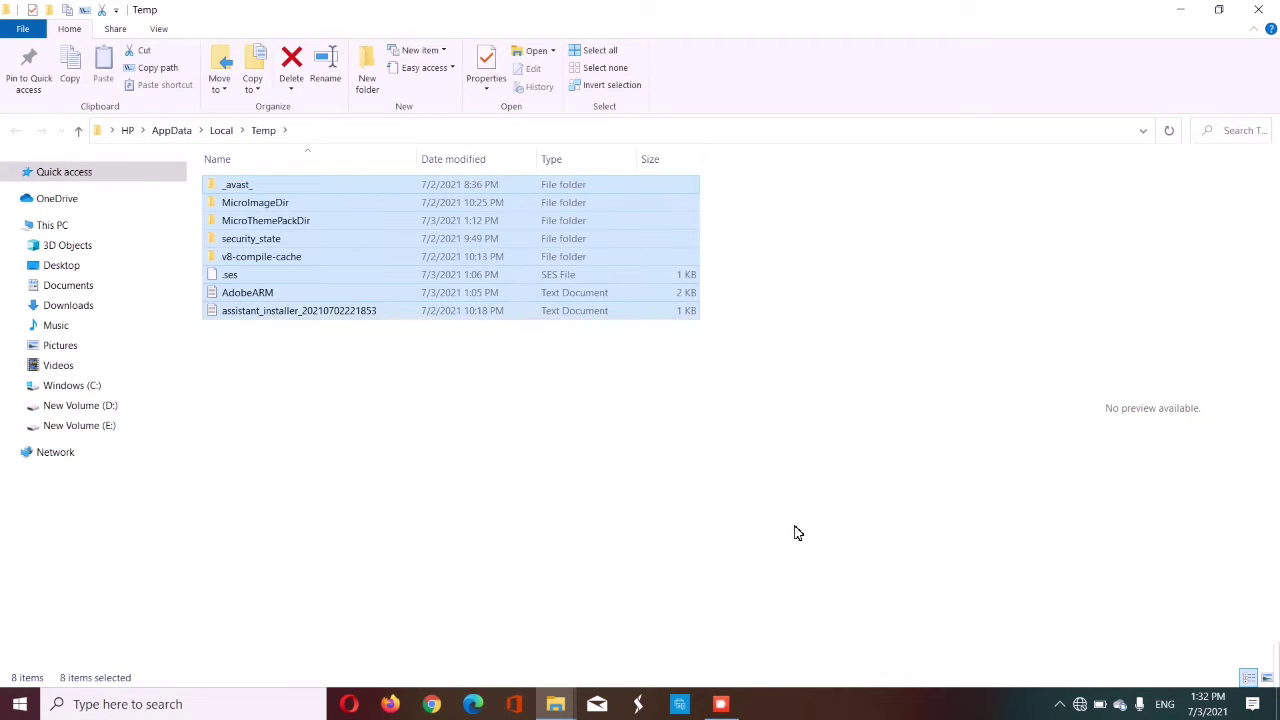
right_click(437, 211)
click(528, 414)
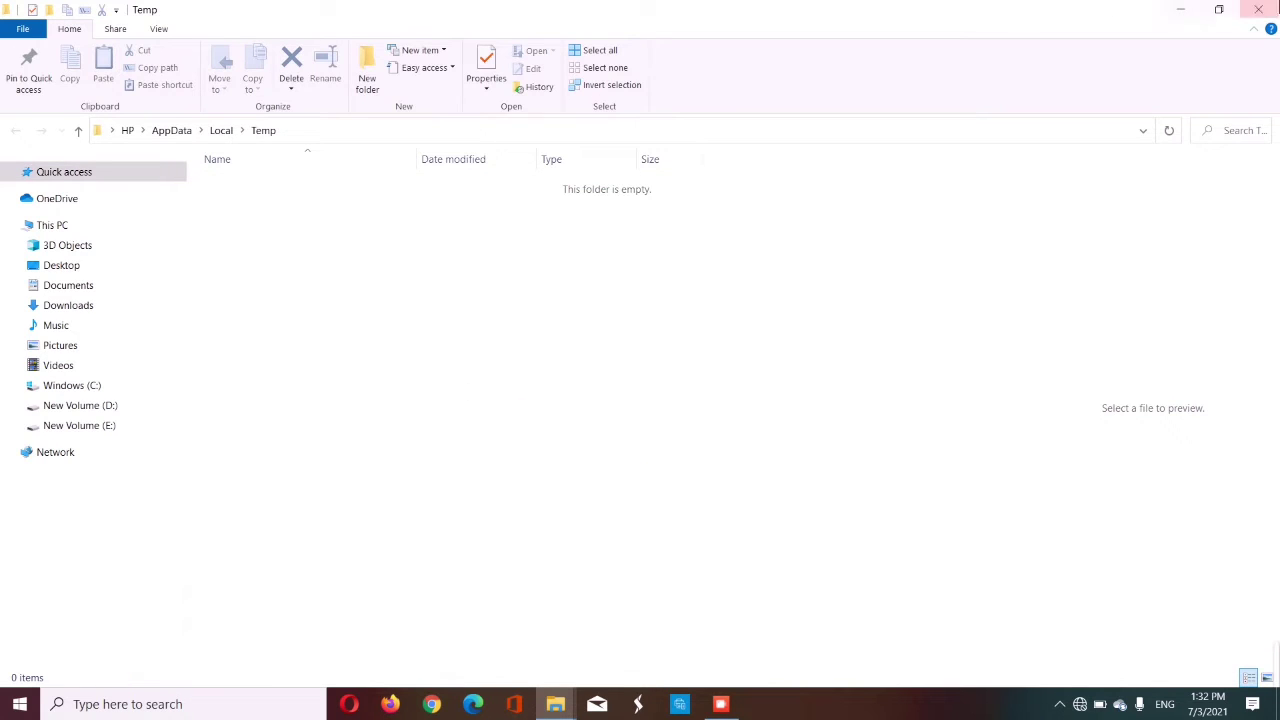
click(1260, 9)
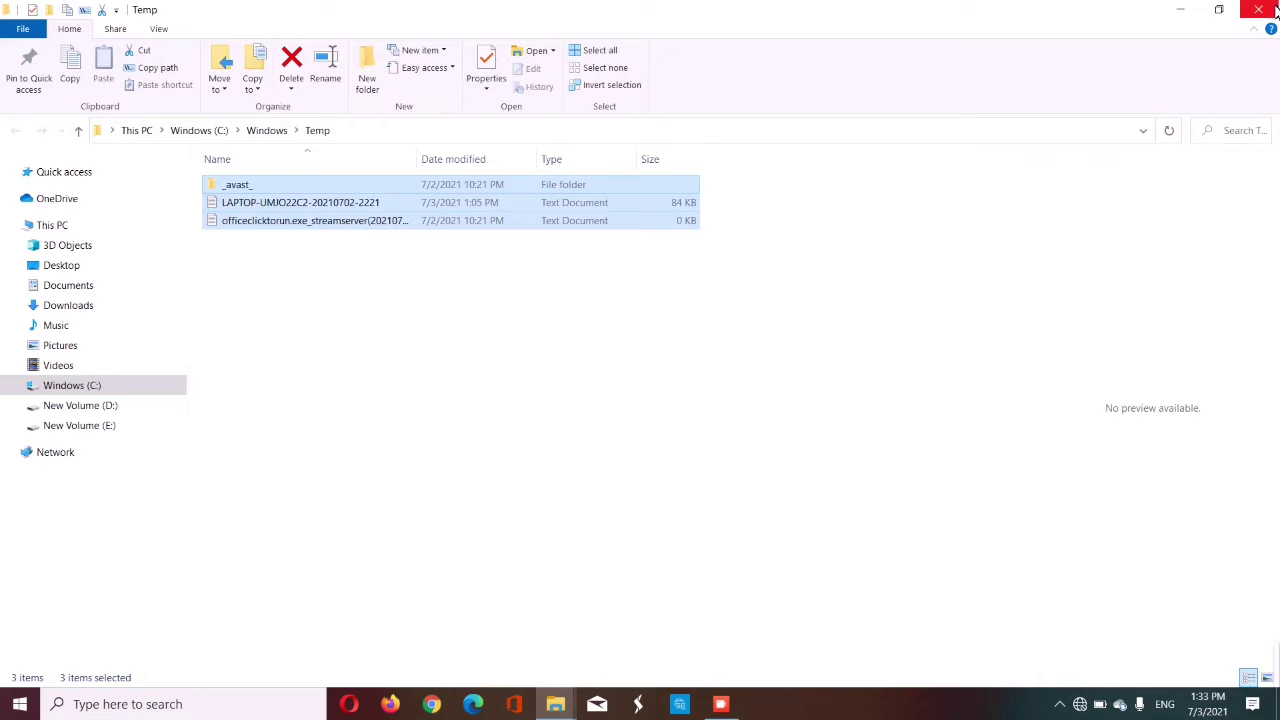
click(1262, 9)
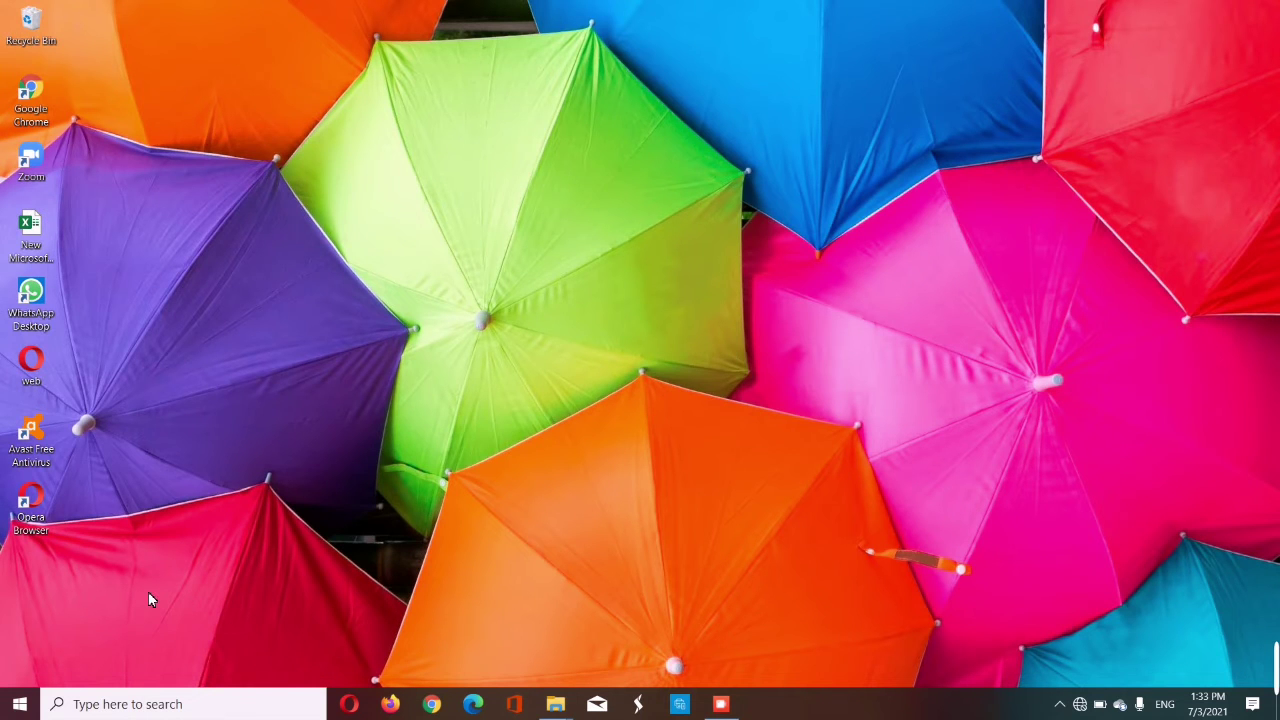
Open the Prefetch folder by running "prefetch" from the Run dialog, granting permanent access to the folder
key(super)
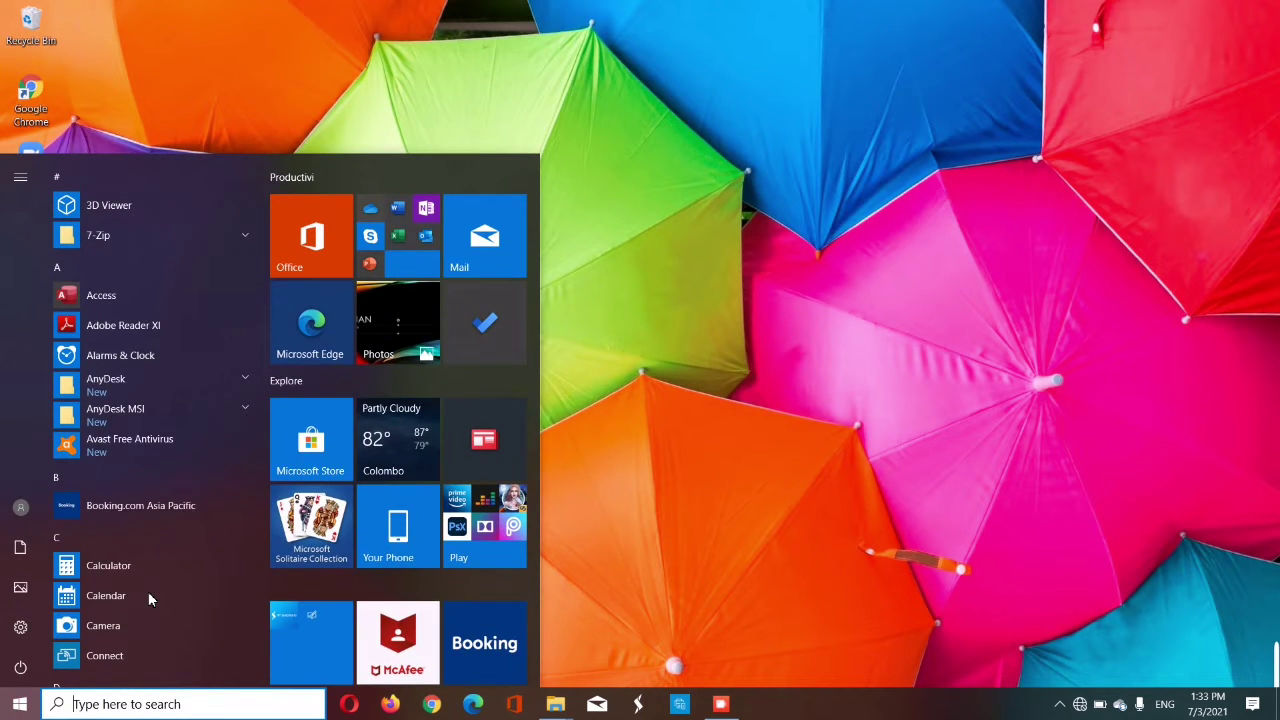
text(run)
key(Return)
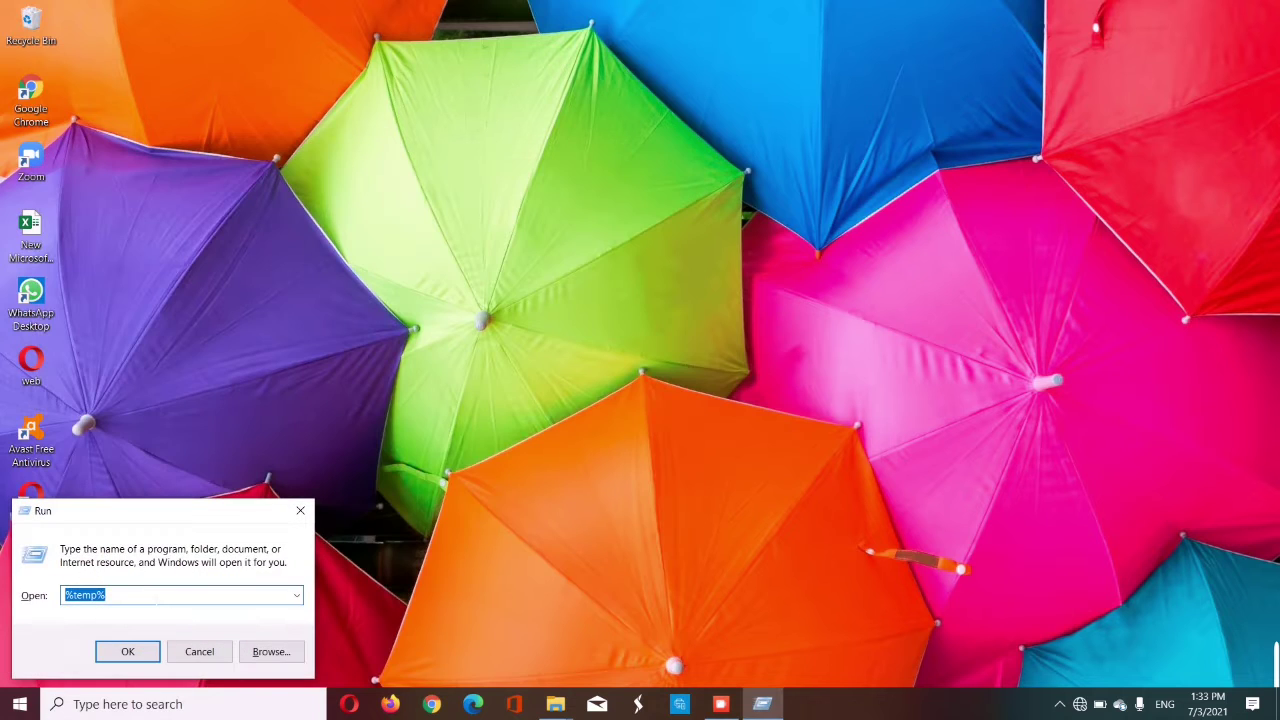
key(BackSpace)
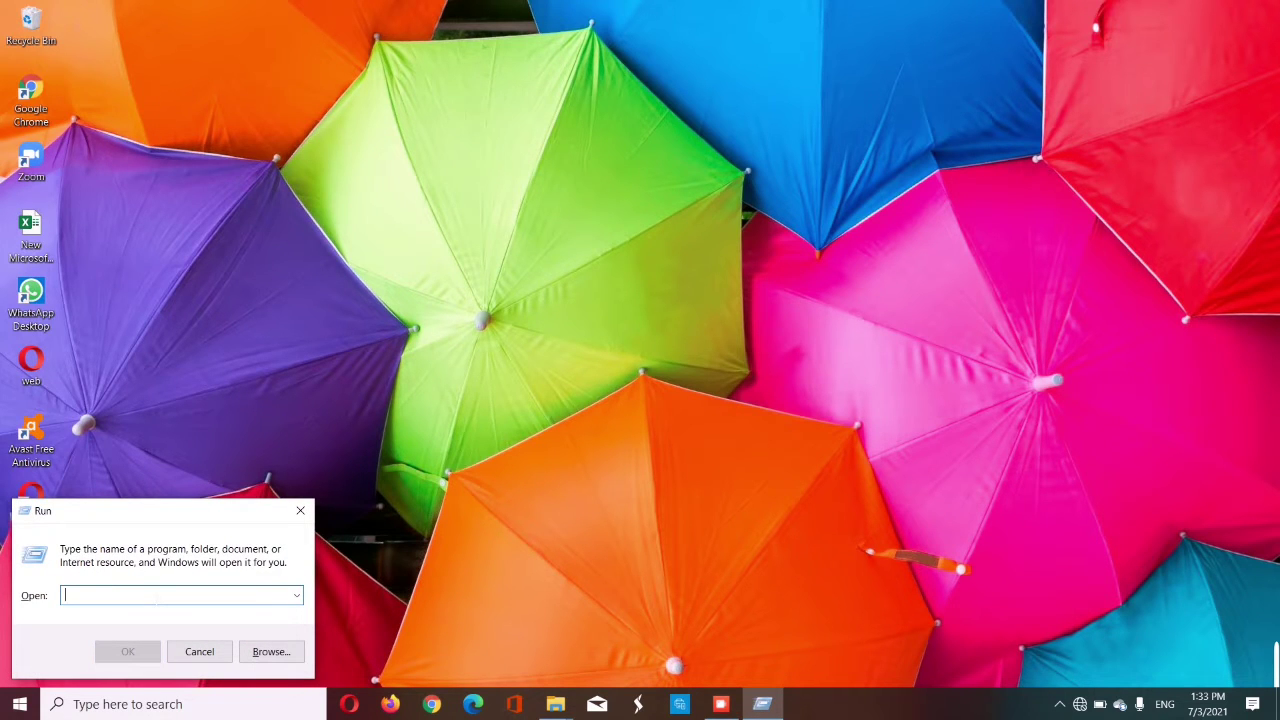
text(p)
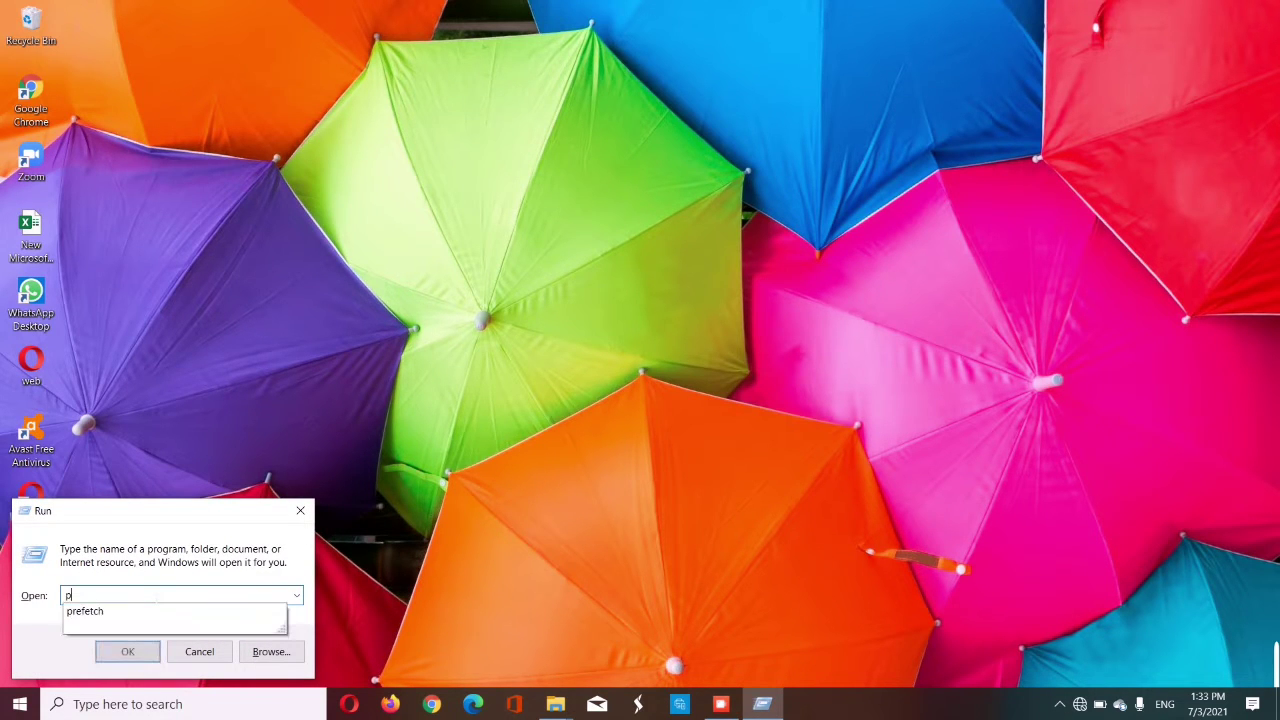
text(re)
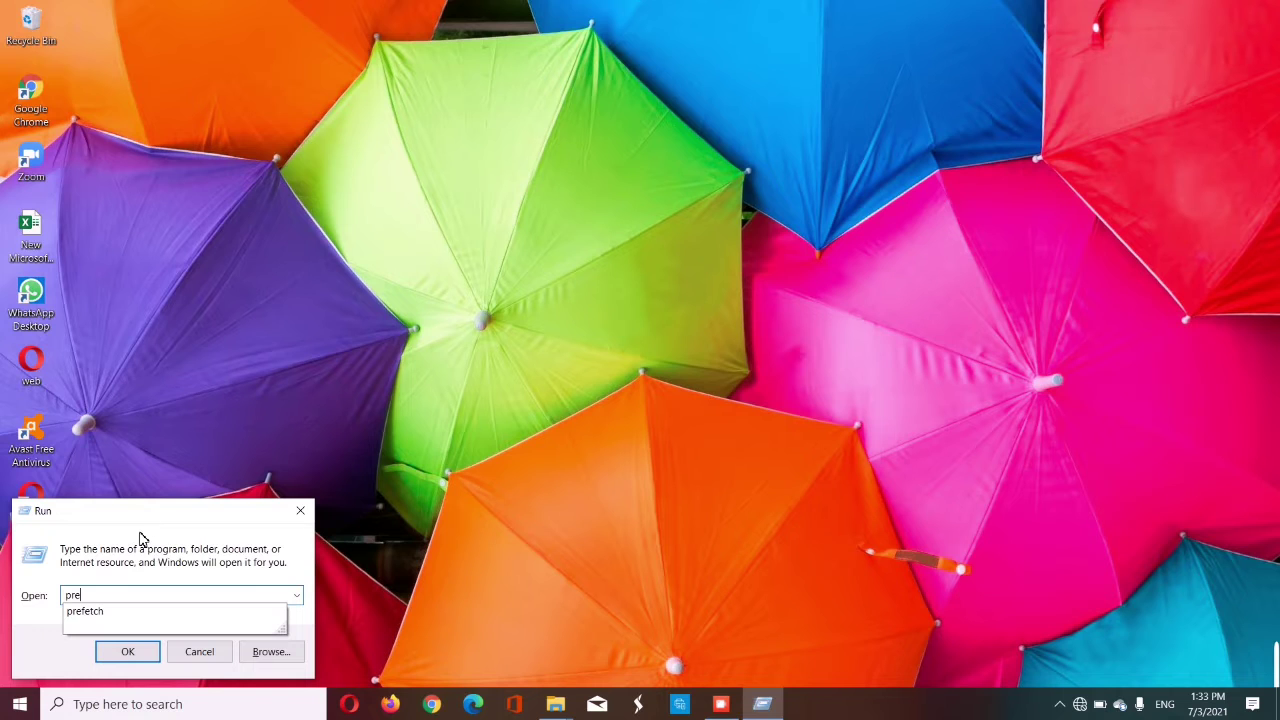
click(153, 617)
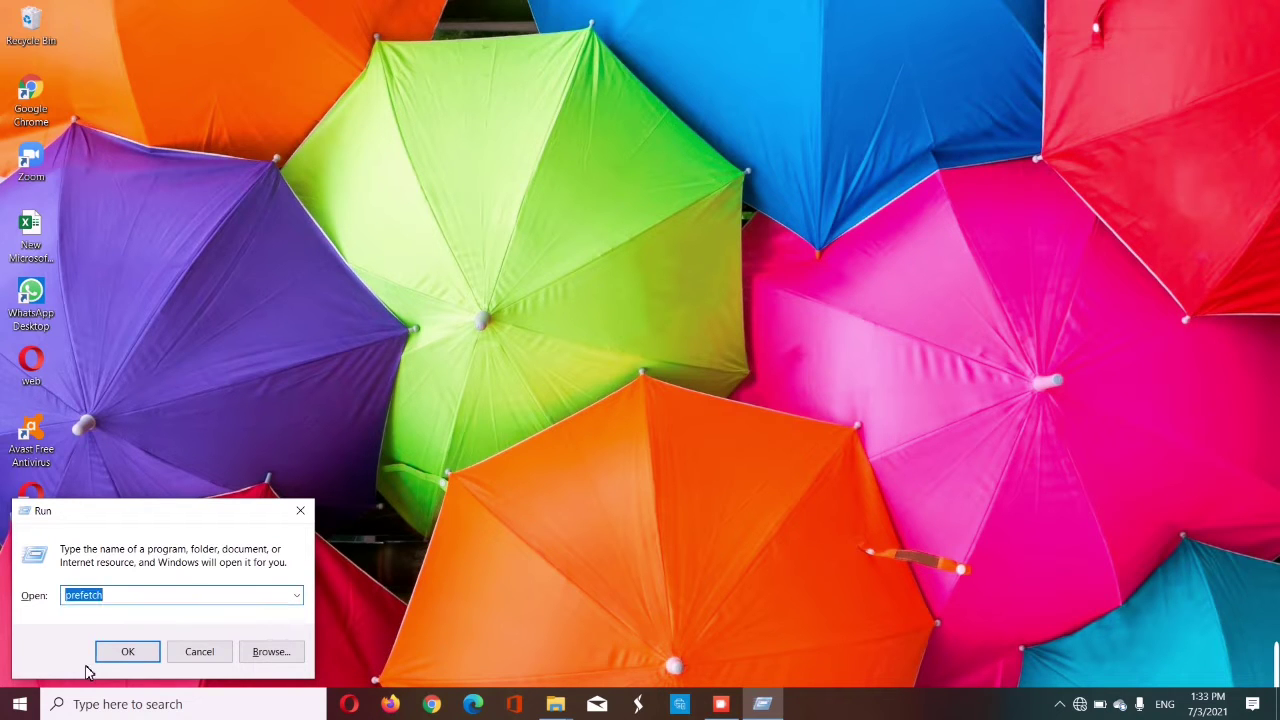
click(121, 651)
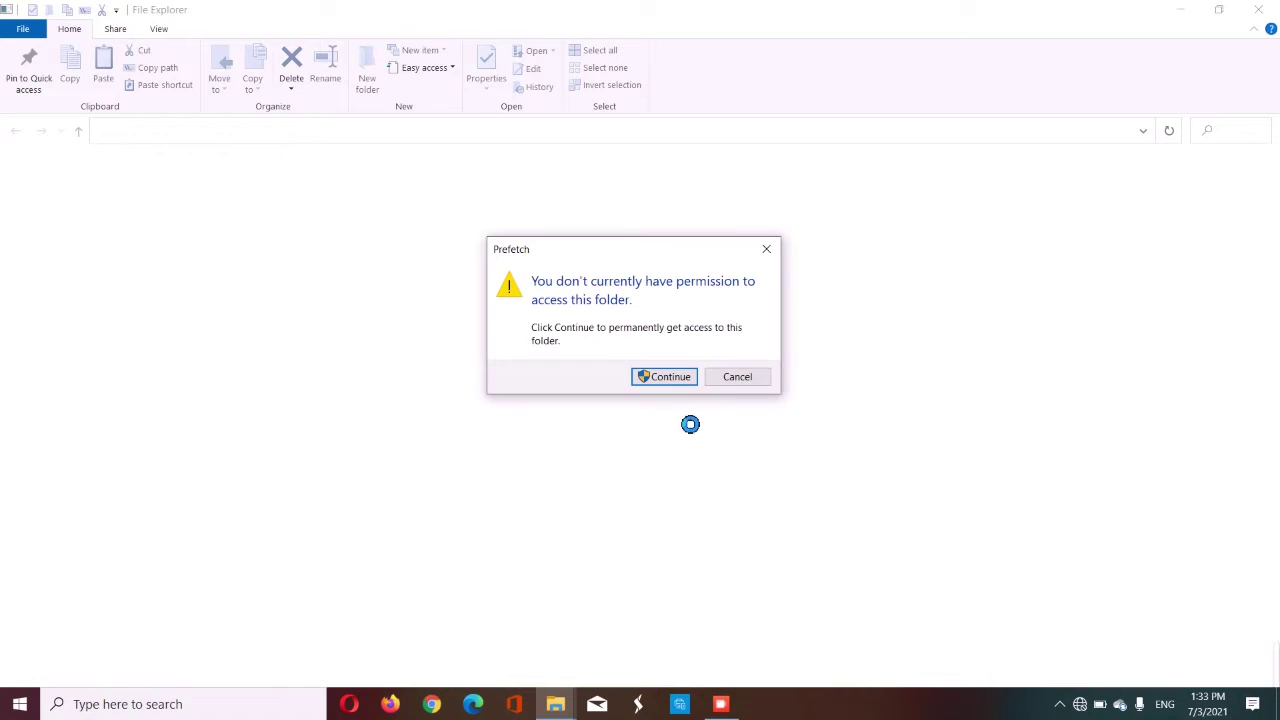
click(677, 380)
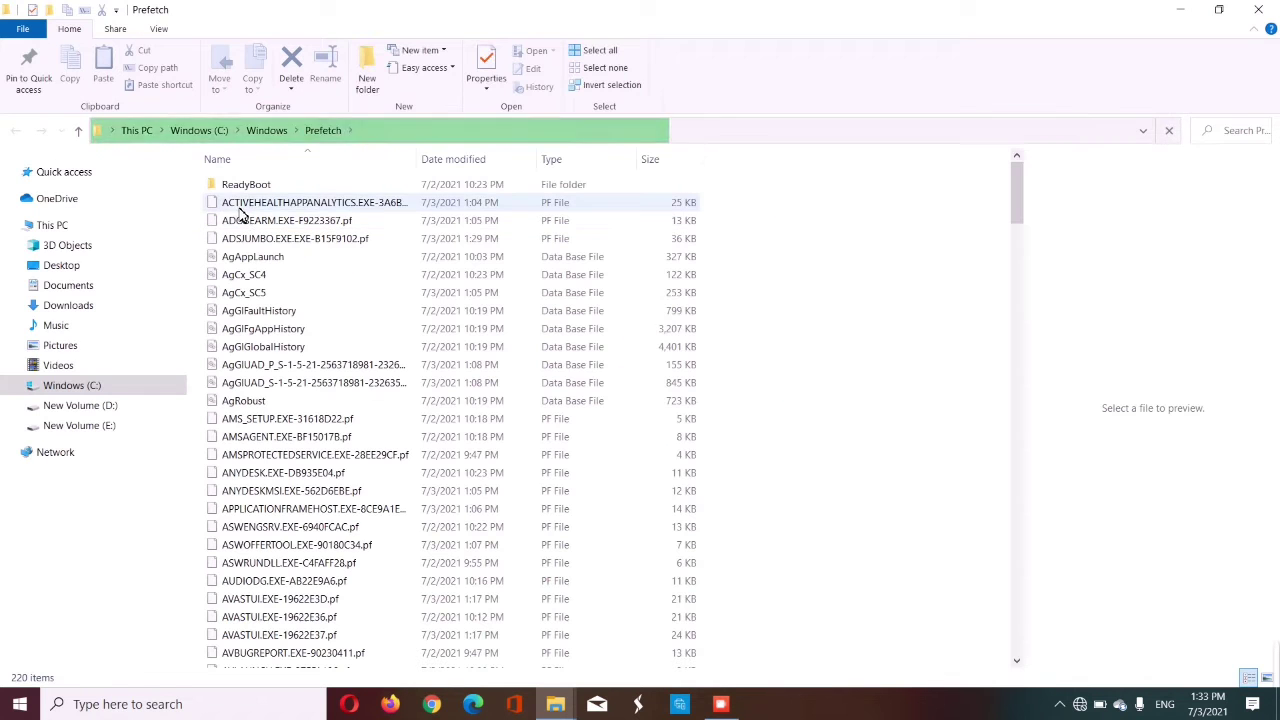
Delete all items in the Prefetch folder, dismissing the prompt for the in-use file PfPre_a07b2889.mkd
drag(200, 194, 949, 533)
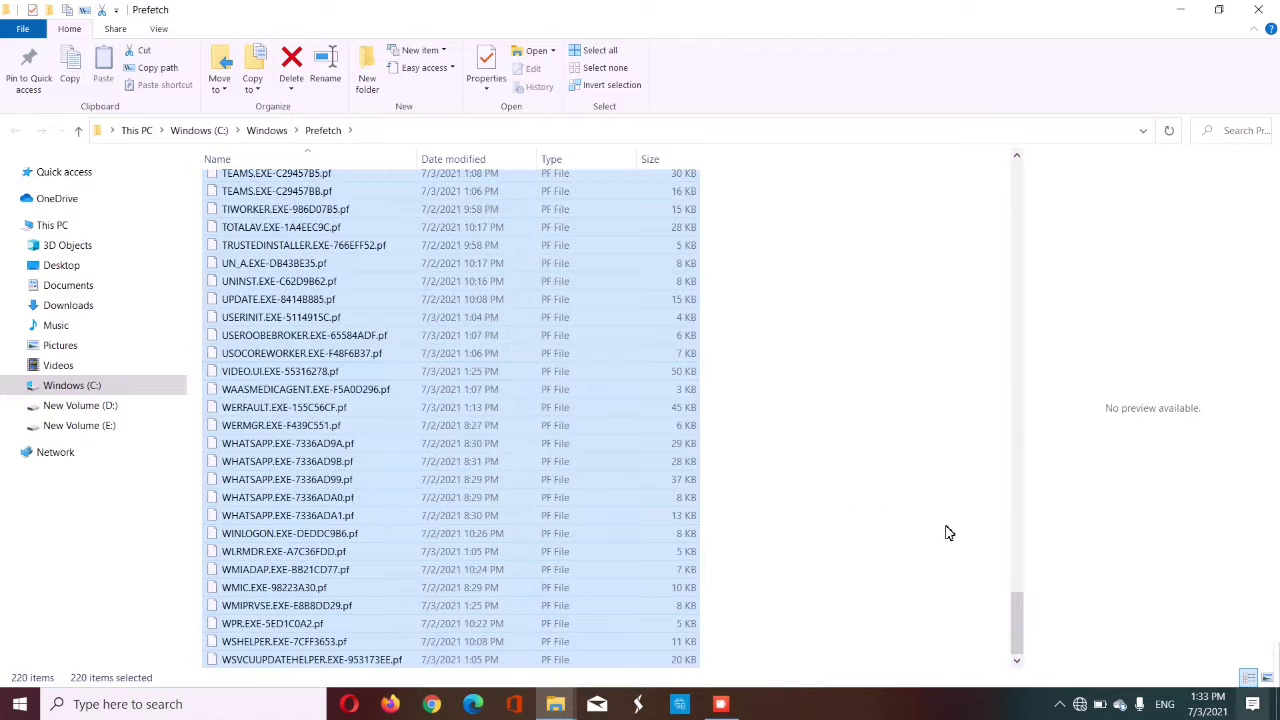
right_click(534, 313)
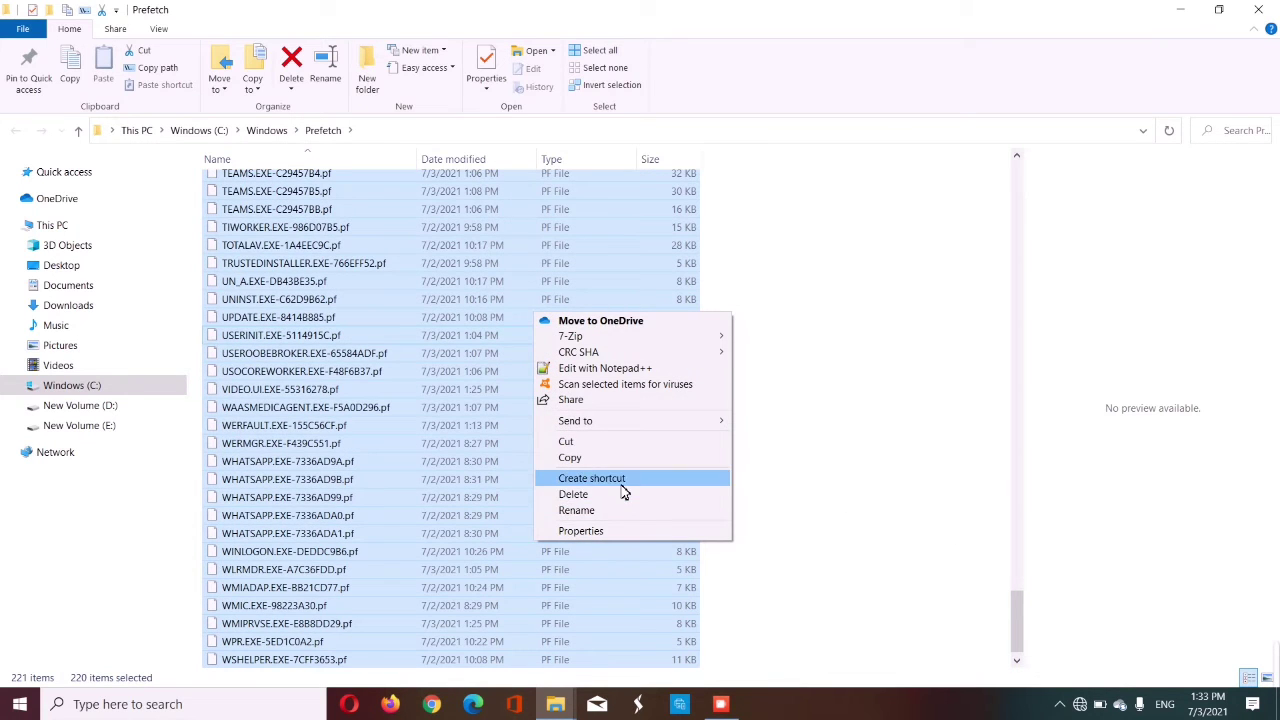
click(620, 494)
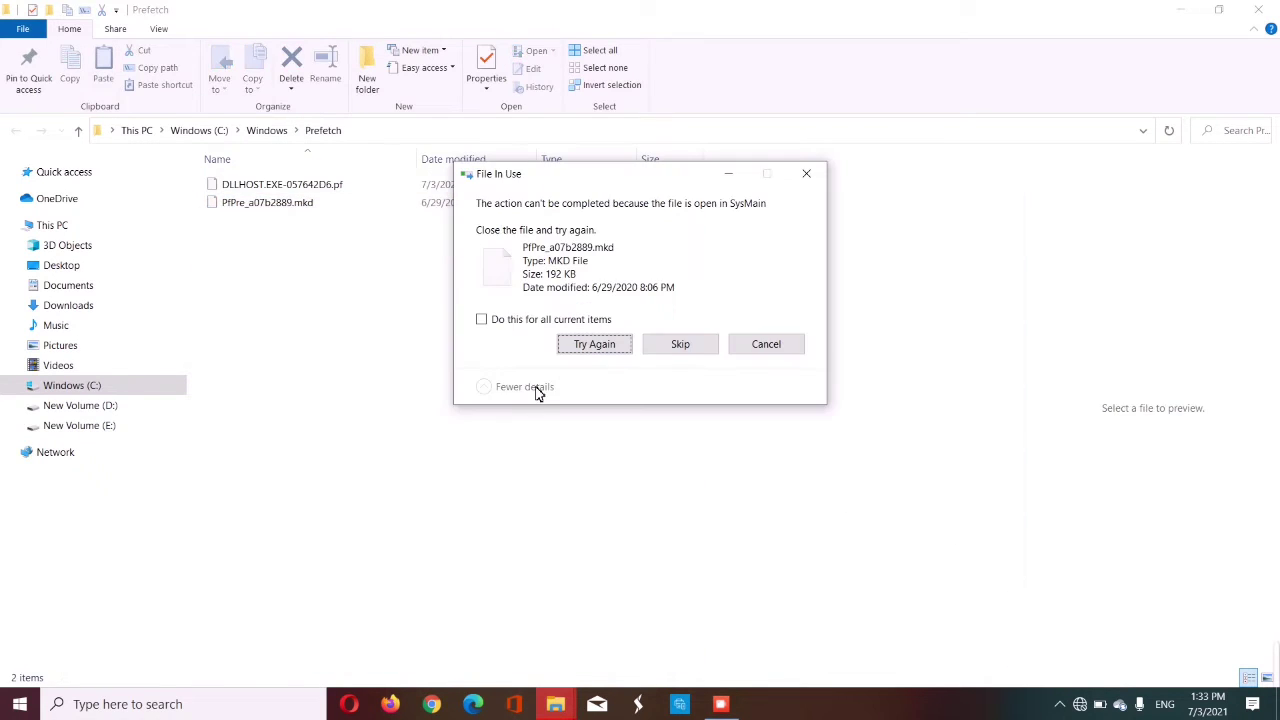
click(600, 361)
click(806, 174)
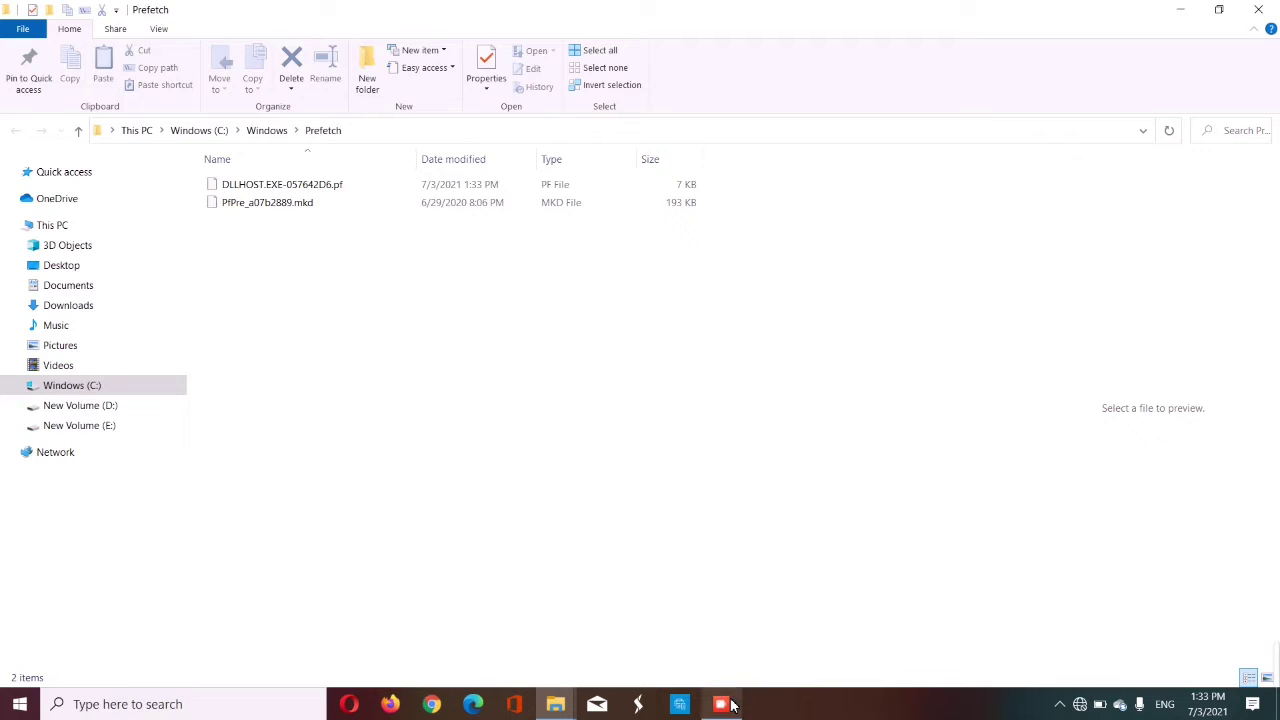
Search for "this pc" and open This PC to show the computer's drives
click(20, 704)
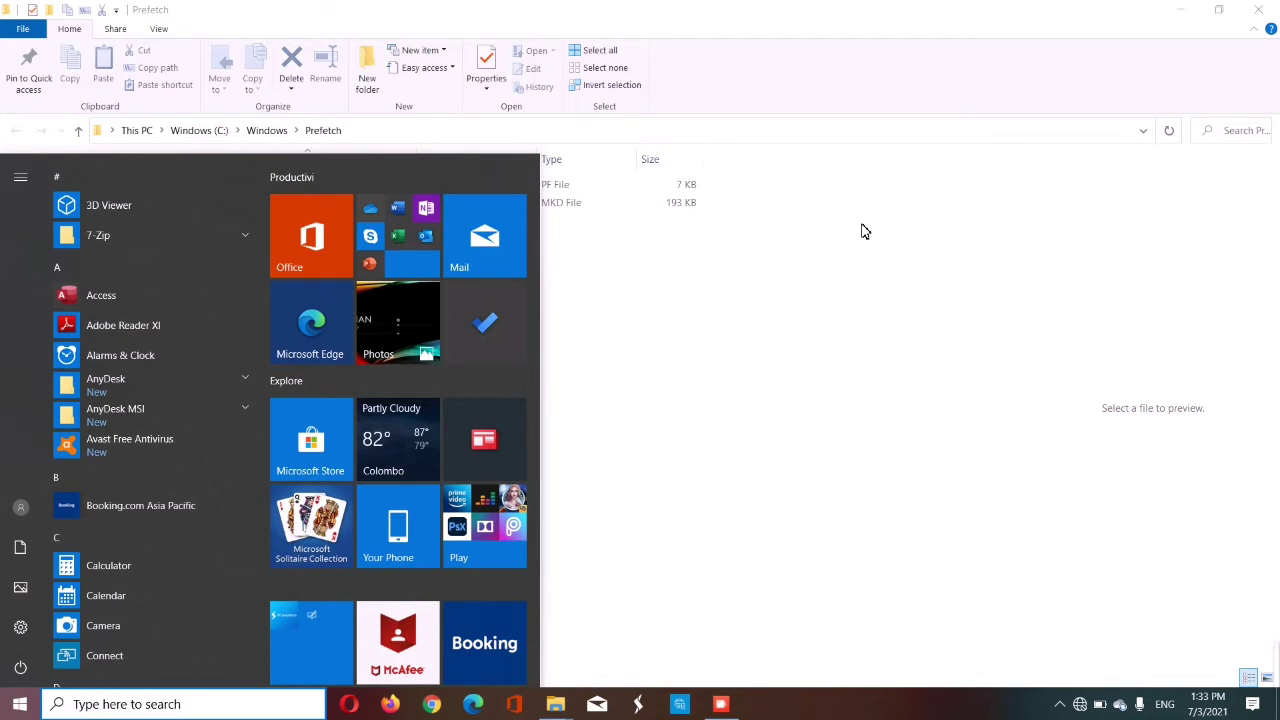
text(thi)
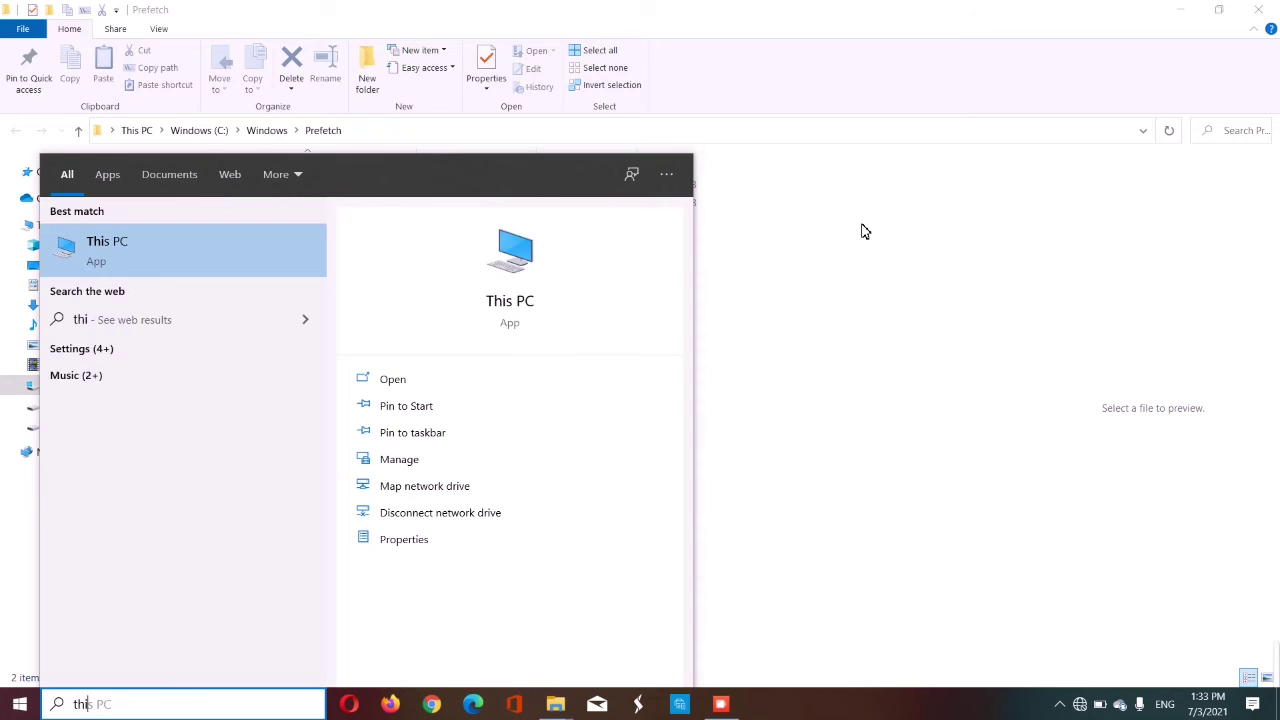
text(s pc)
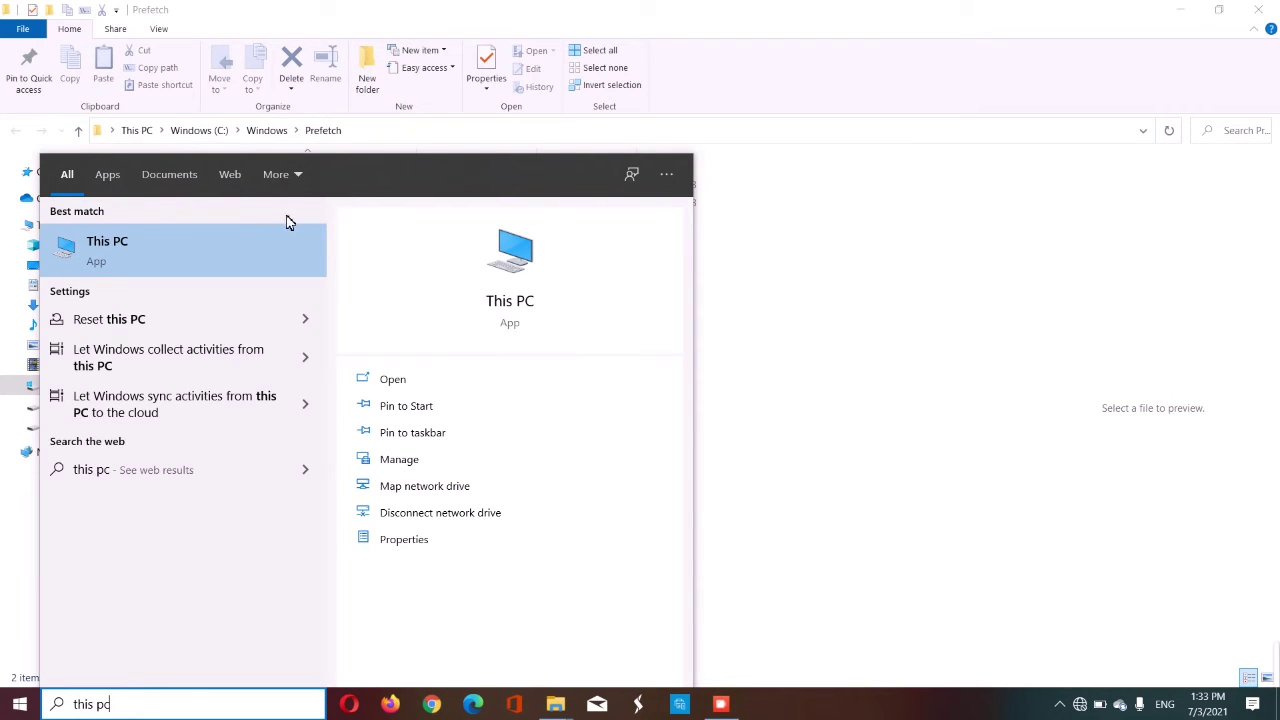
click(258, 258)
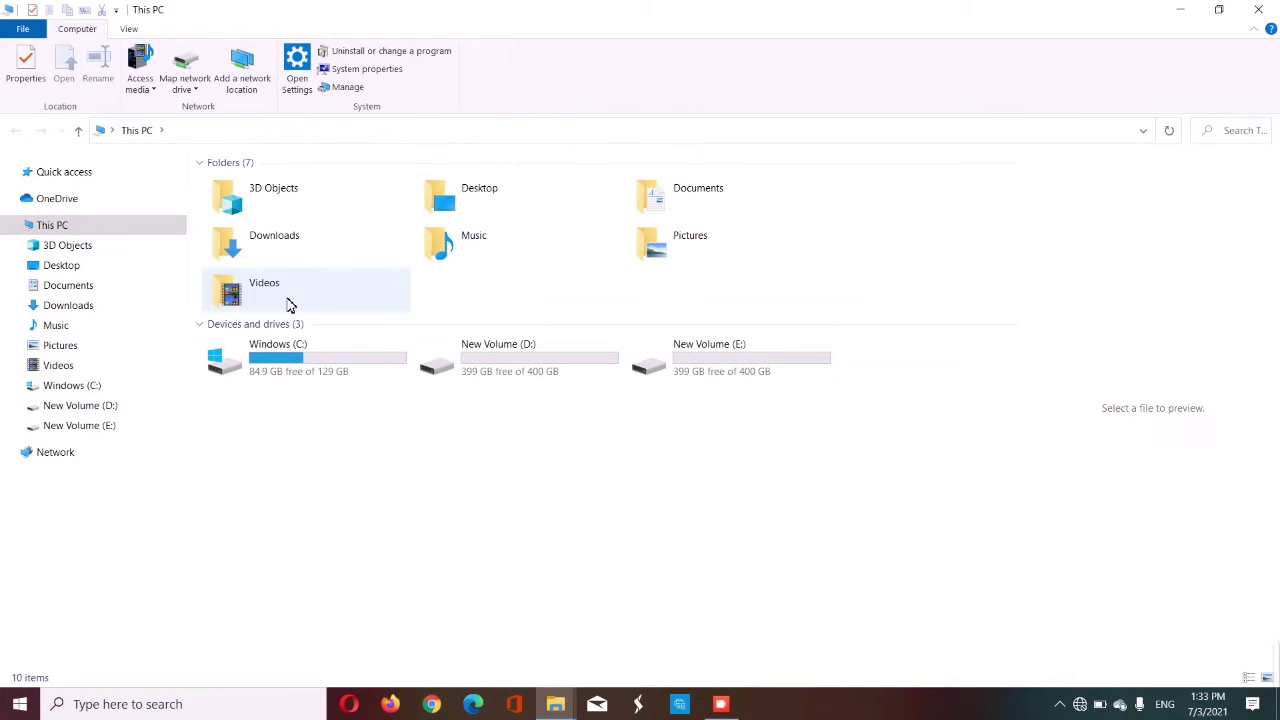
right_click(275, 352)
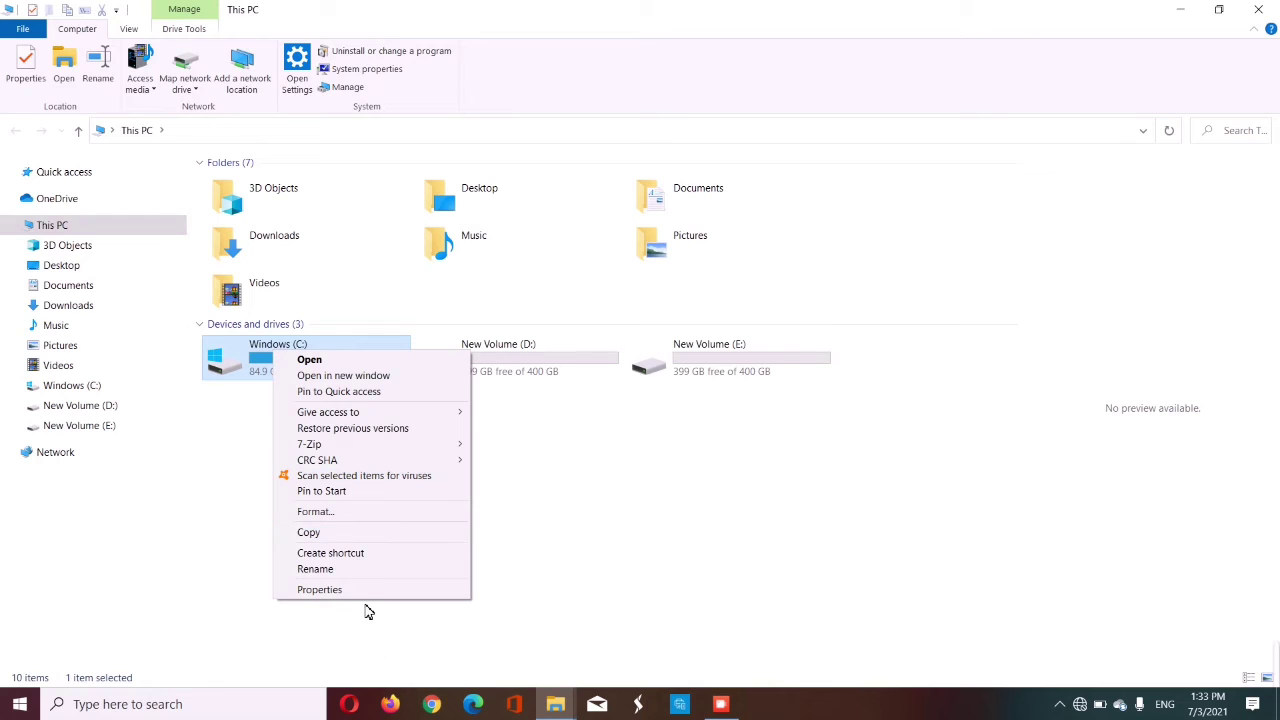
click(366, 590)
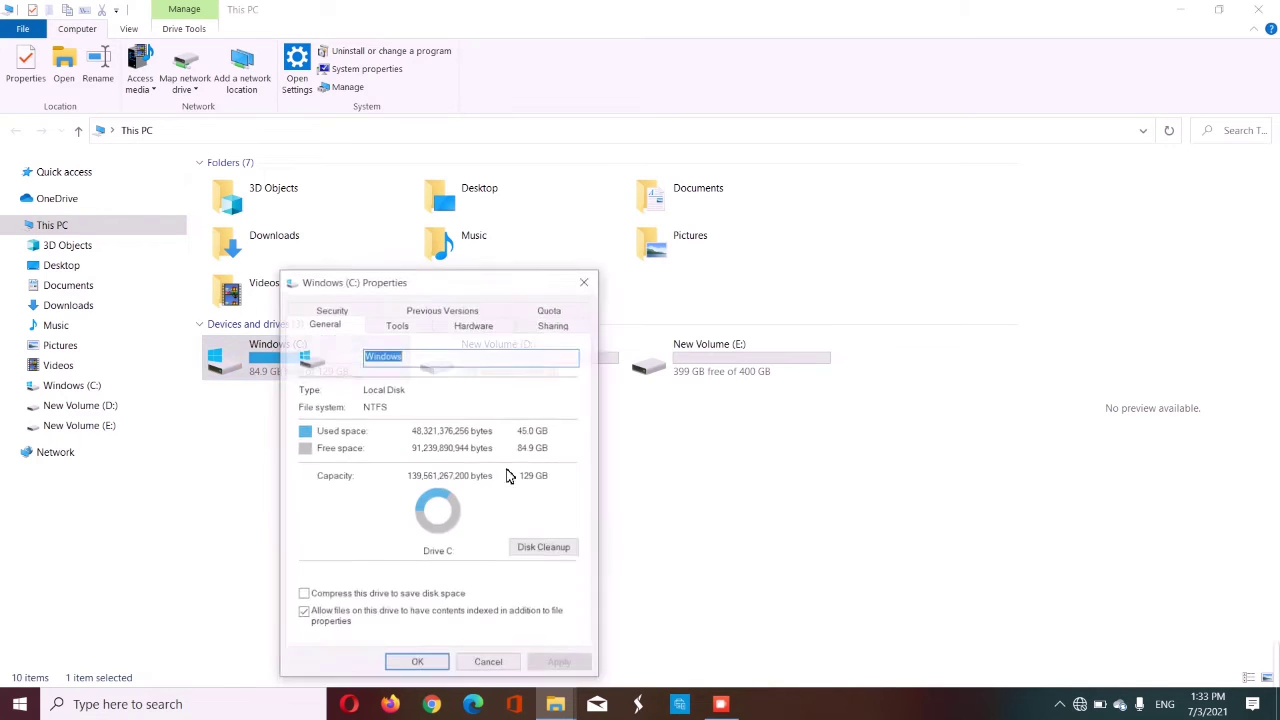
click(530, 555)
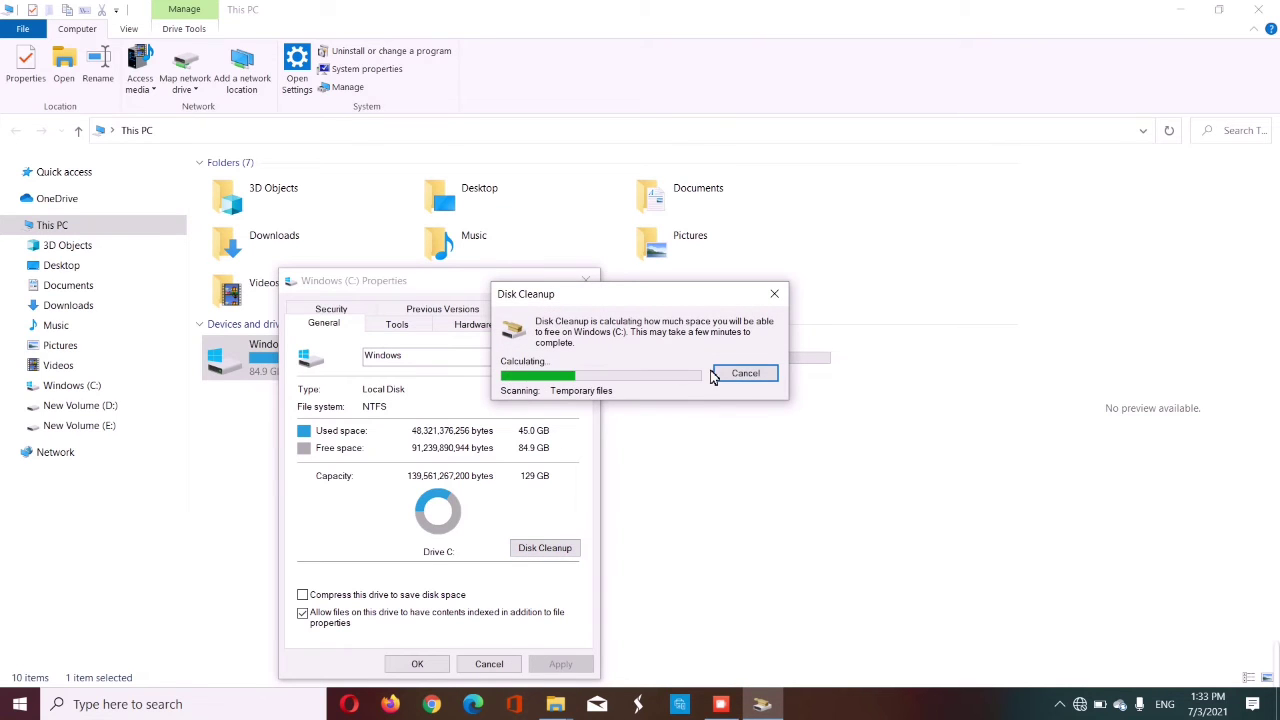
scroll(140, 240, down, 2)
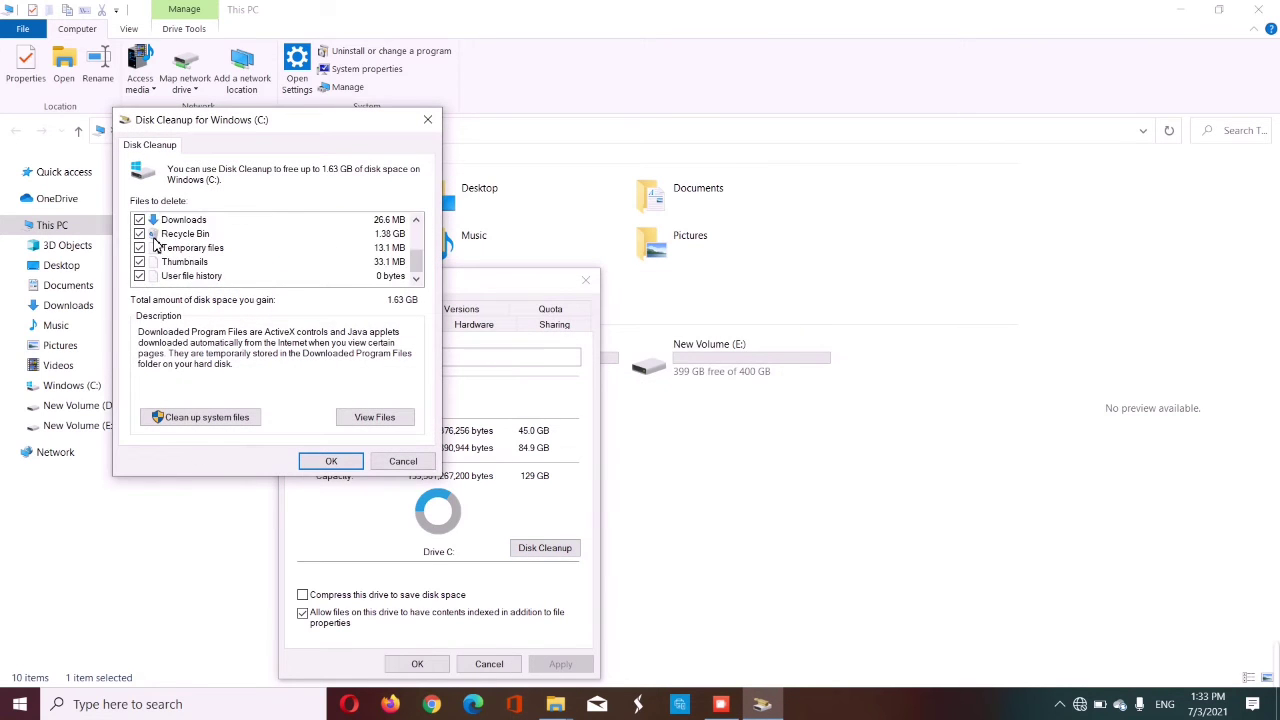
scroll(212, 262, up, 2)
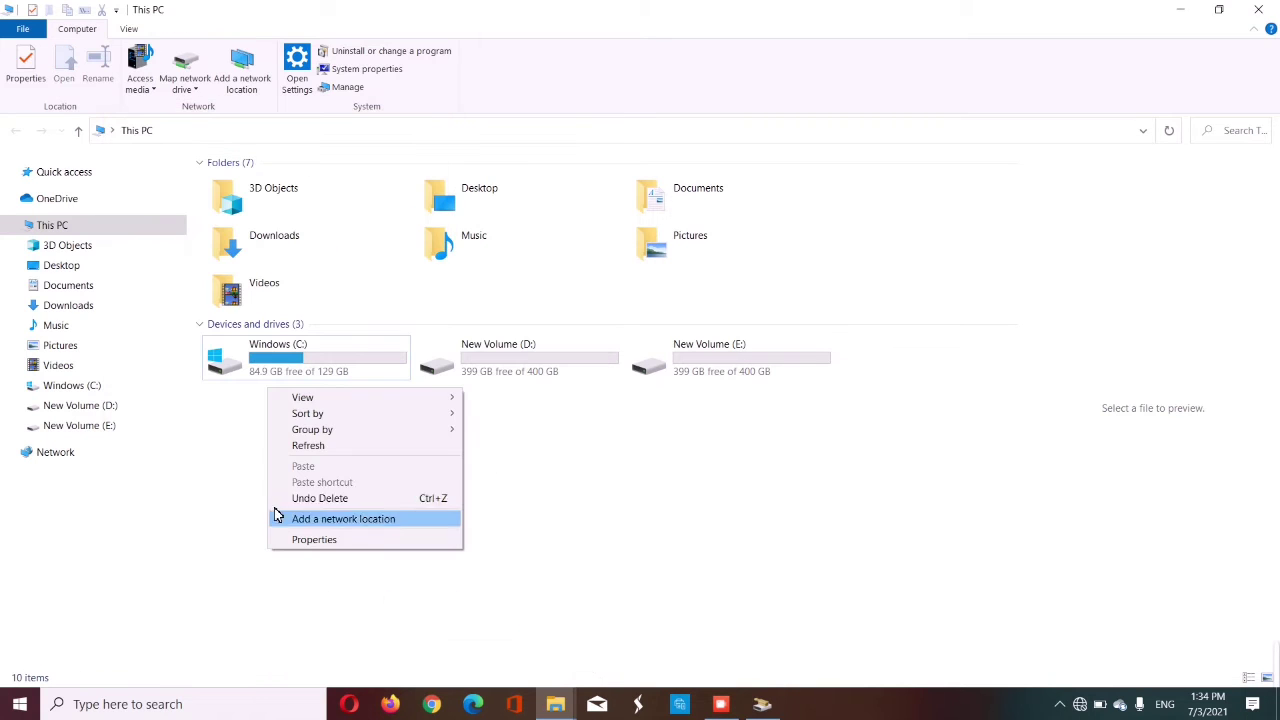
Open the properties of the Windows (C:) drive and start Disk Cleanup for it
click(305, 363)
right_click(305, 363)
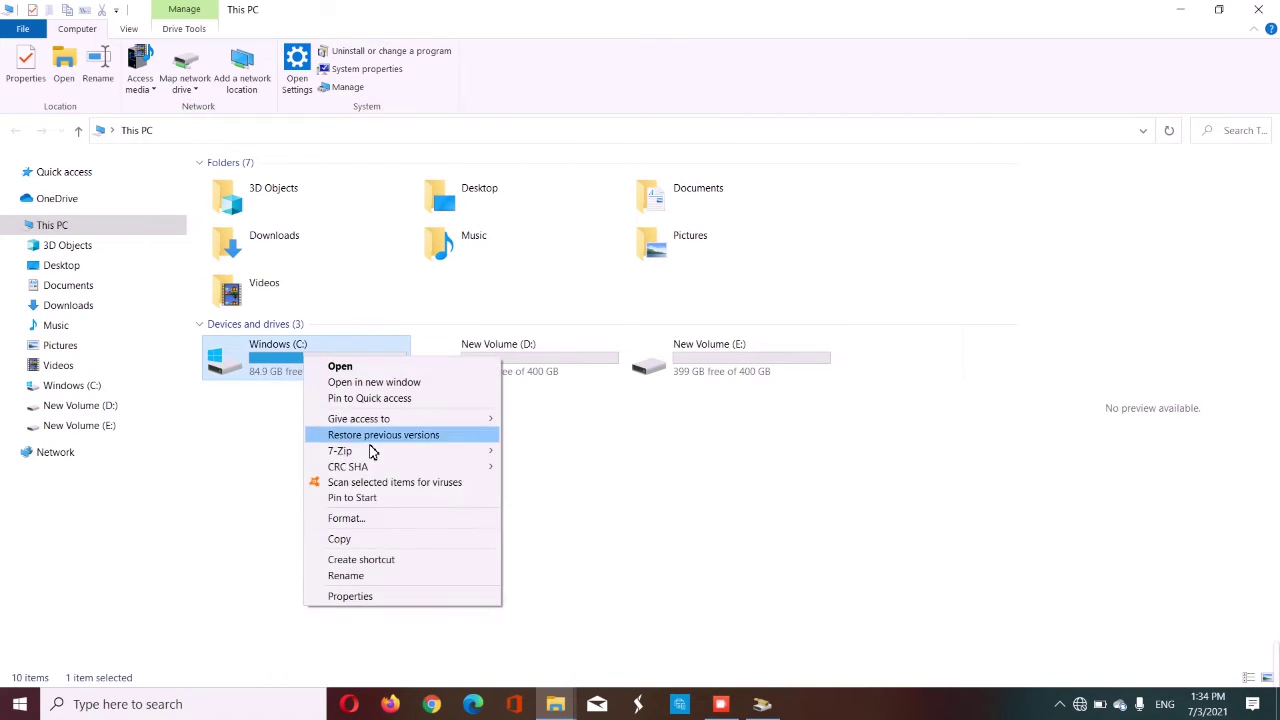
click(412, 600)
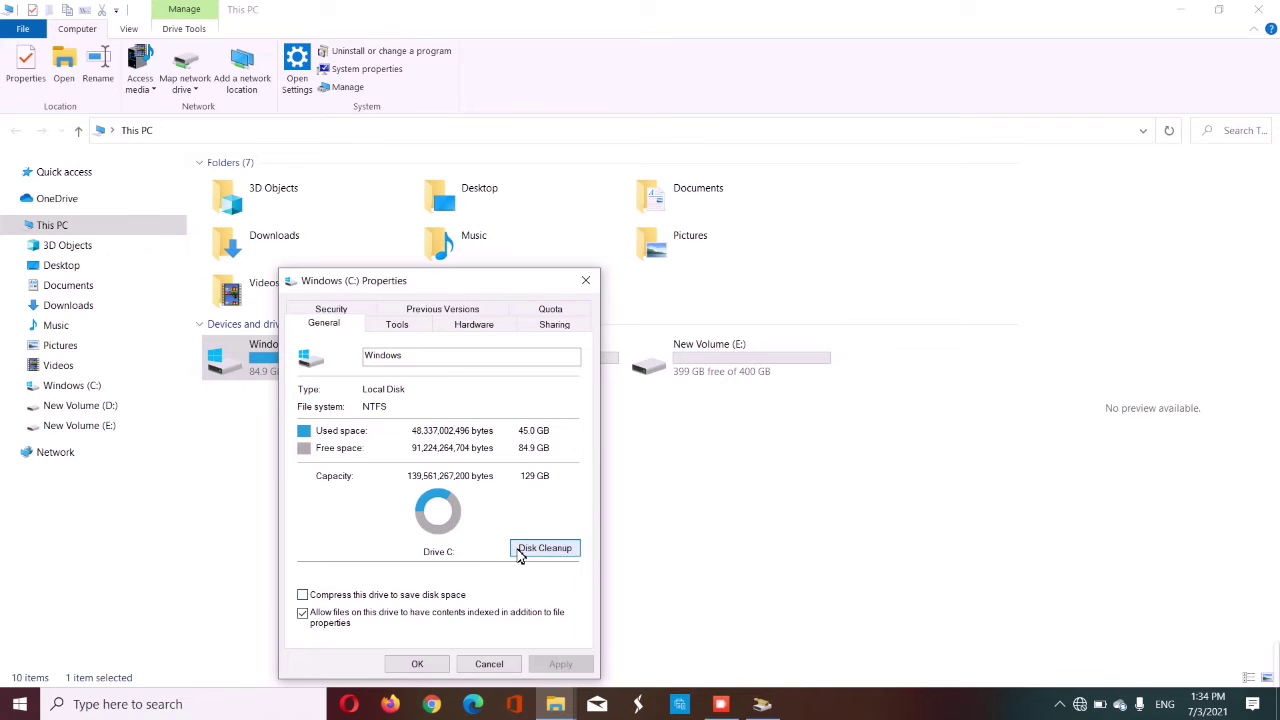
click(527, 551)
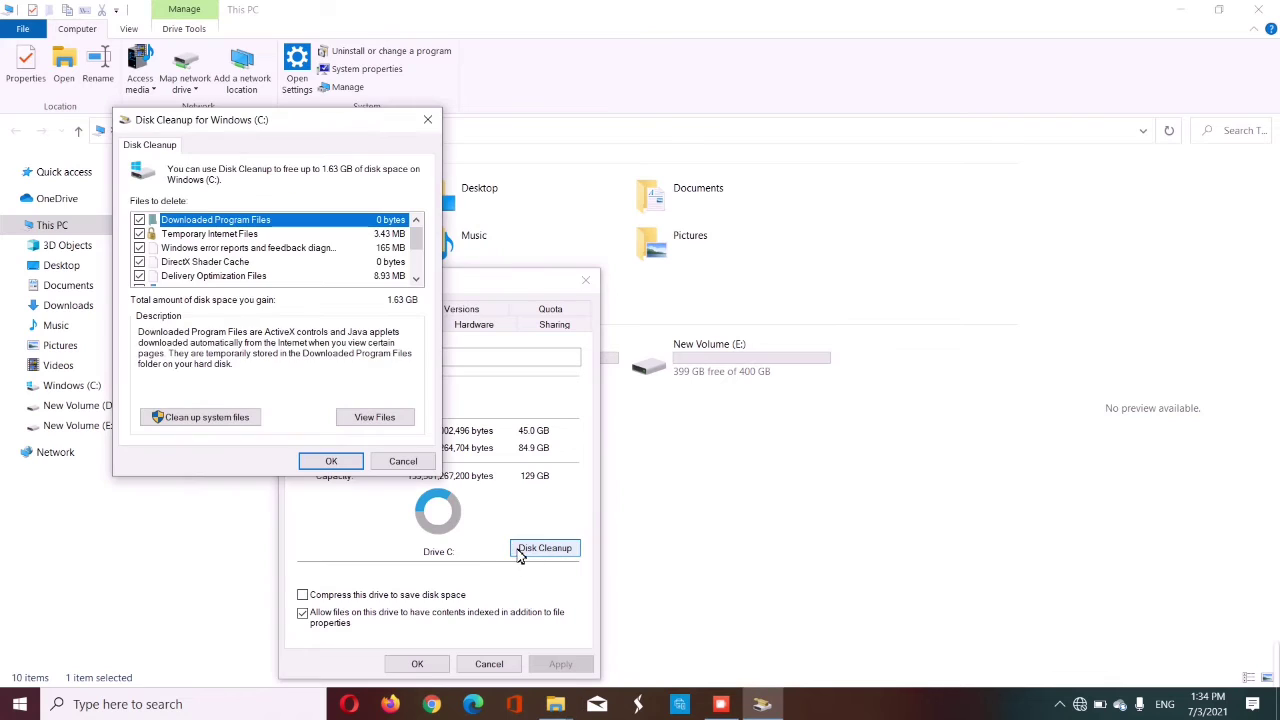
Extend the Windows (C:) cleanup to system files, review the checked file categories, and permanently delete those files
click(210, 418)
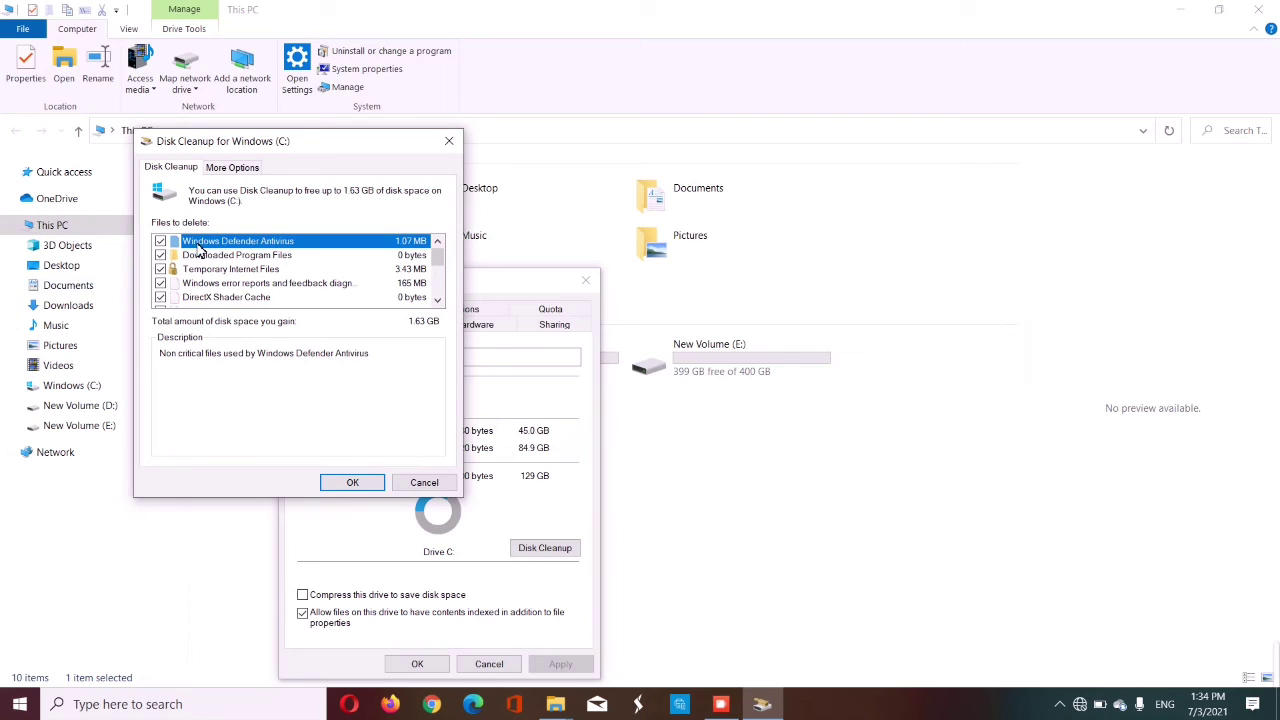
scroll(201, 255, down, 2)
scroll(245, 268, up, 2)
click(348, 482)
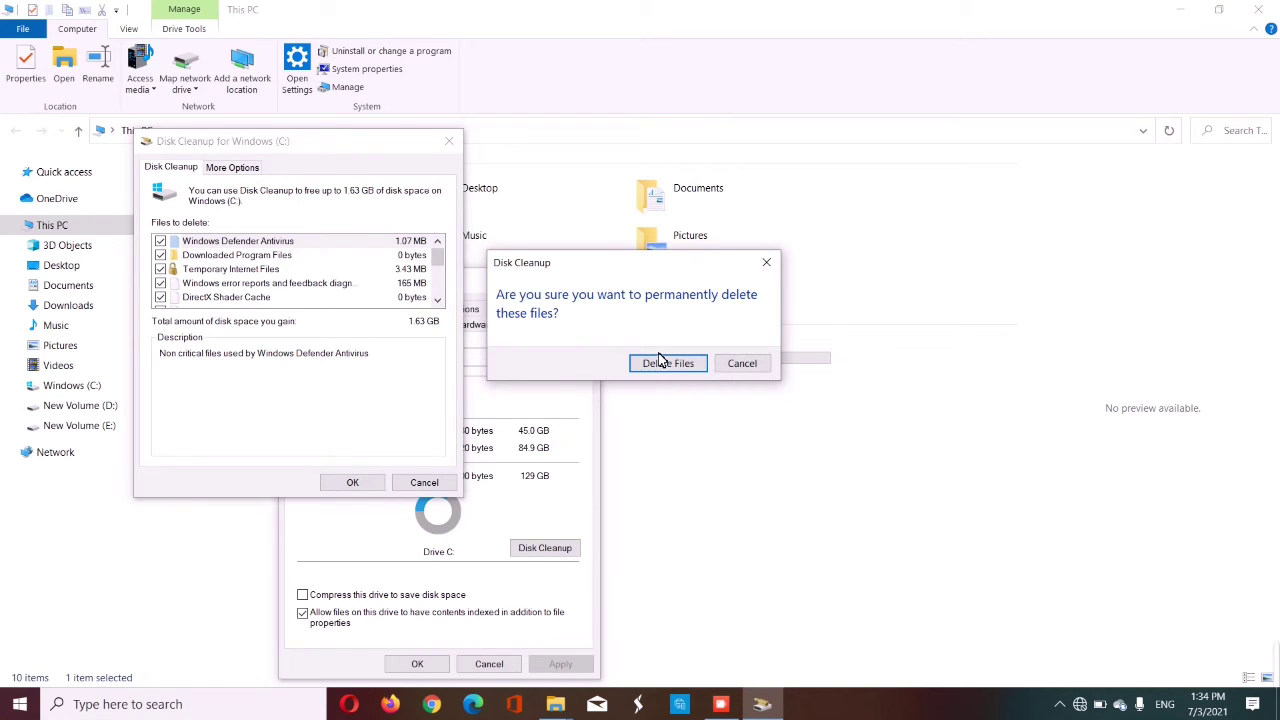
click(664, 364)
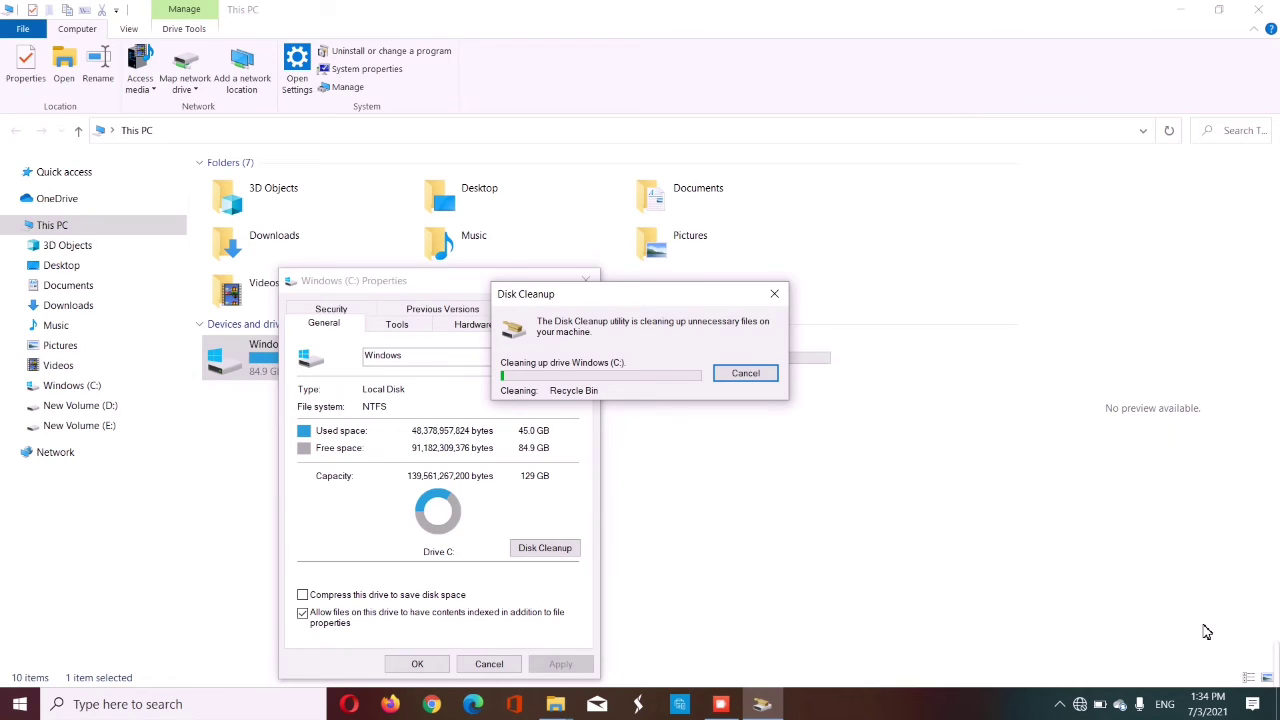
mouse_move(1257, 672)
click(1265, 672)
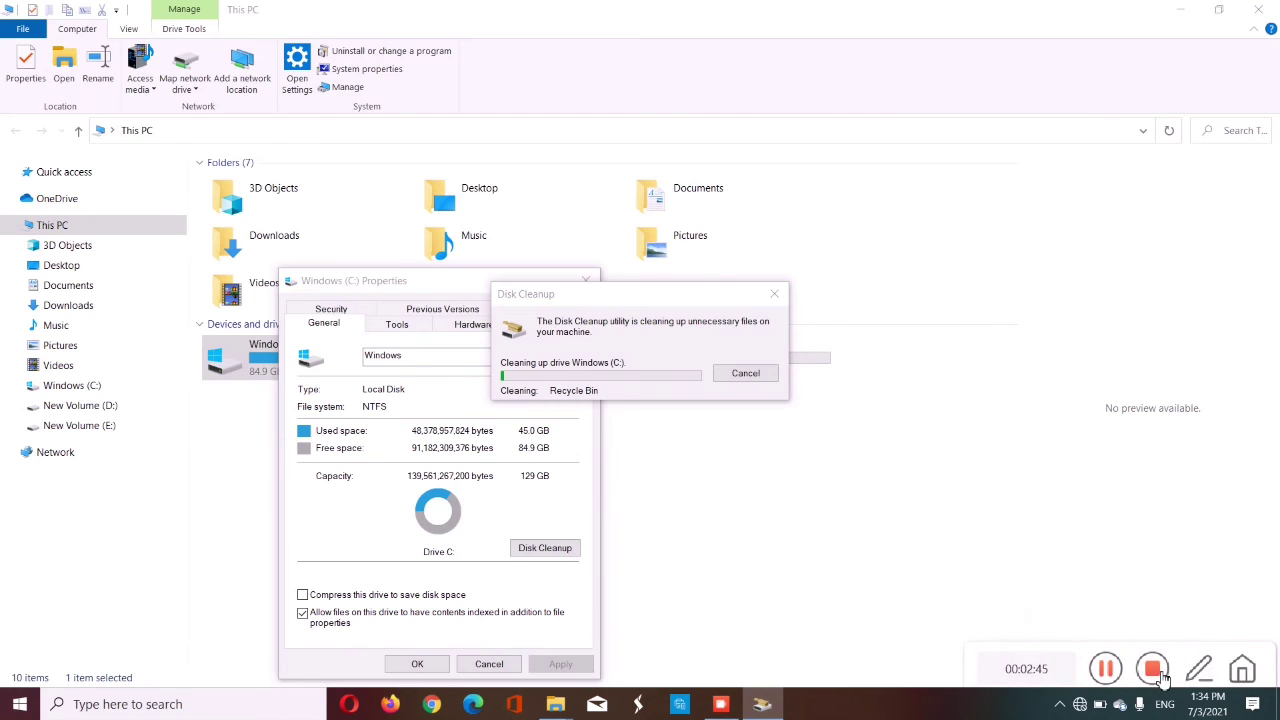
click(1155, 670)
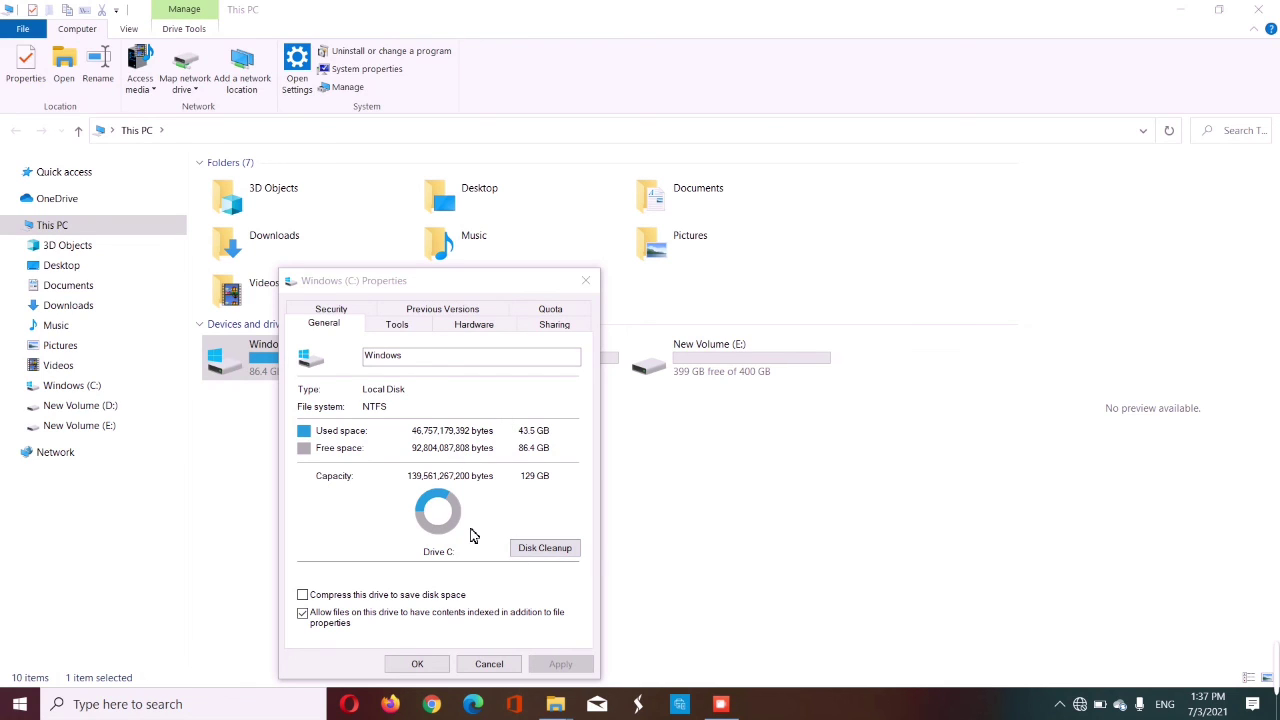
mouse_move(1266, 657)
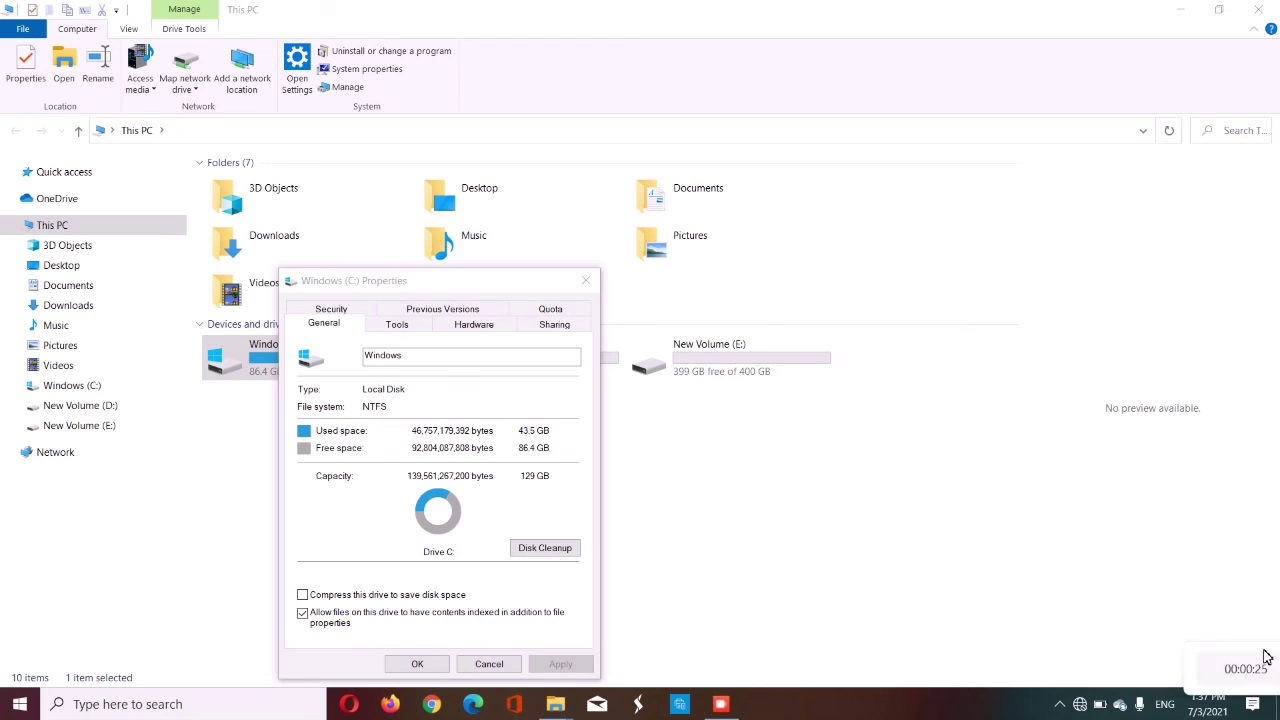